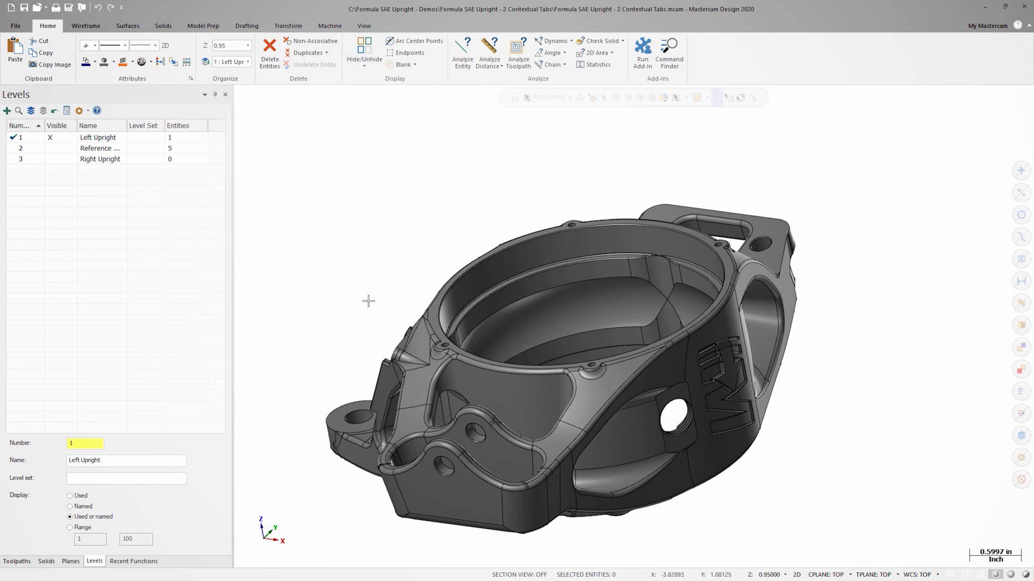
- Mirror the left upright solid across the Y axis, showing the Advanced attribute options
left_click(407, 361)
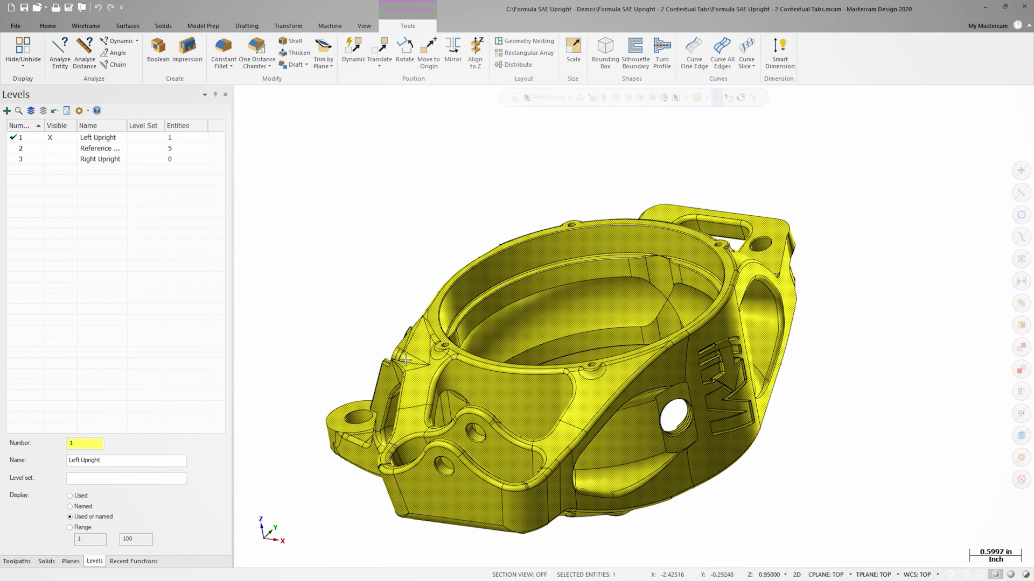
left_click(454, 50)
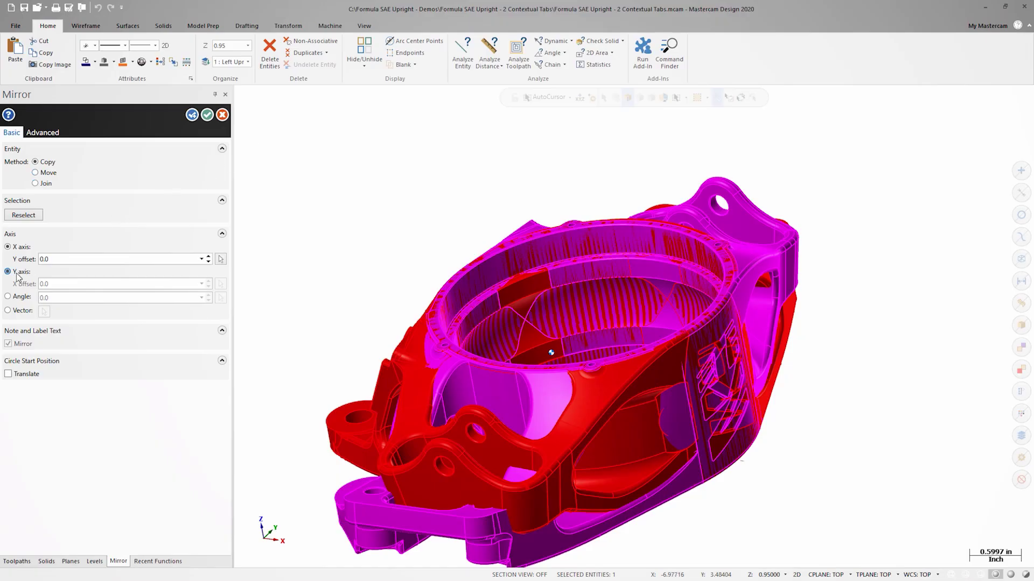
left_click(17, 276)
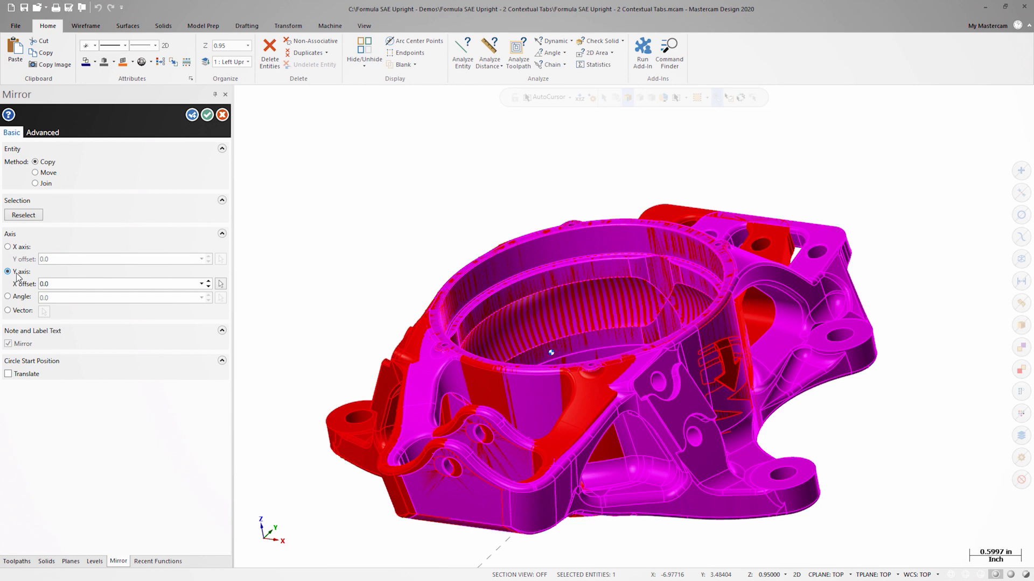
left_click(58, 135)
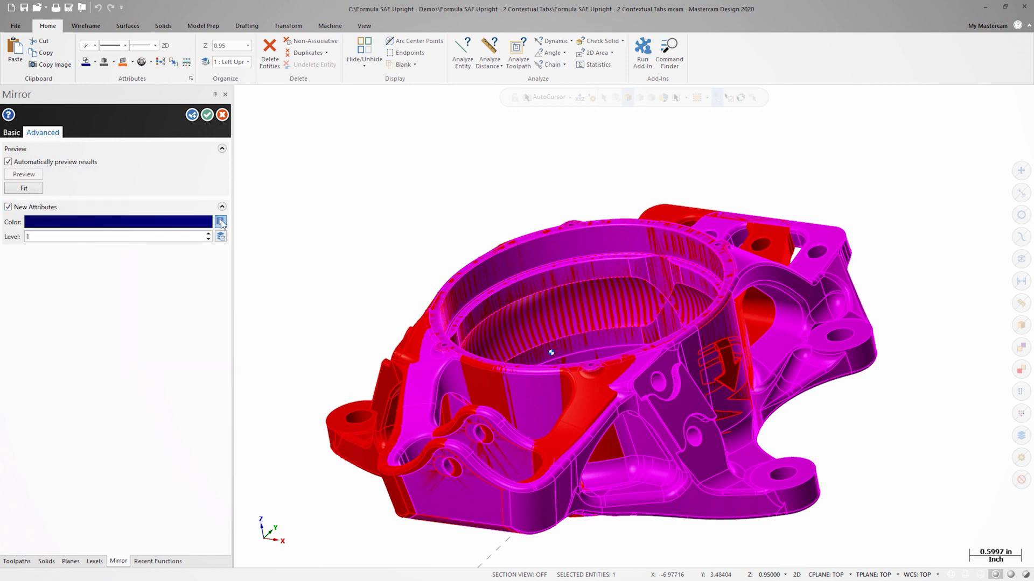
- Give the mirrored copy color 8 (gray) on level 3 Right Upright and commit it
left_click(221, 223)
type("8")
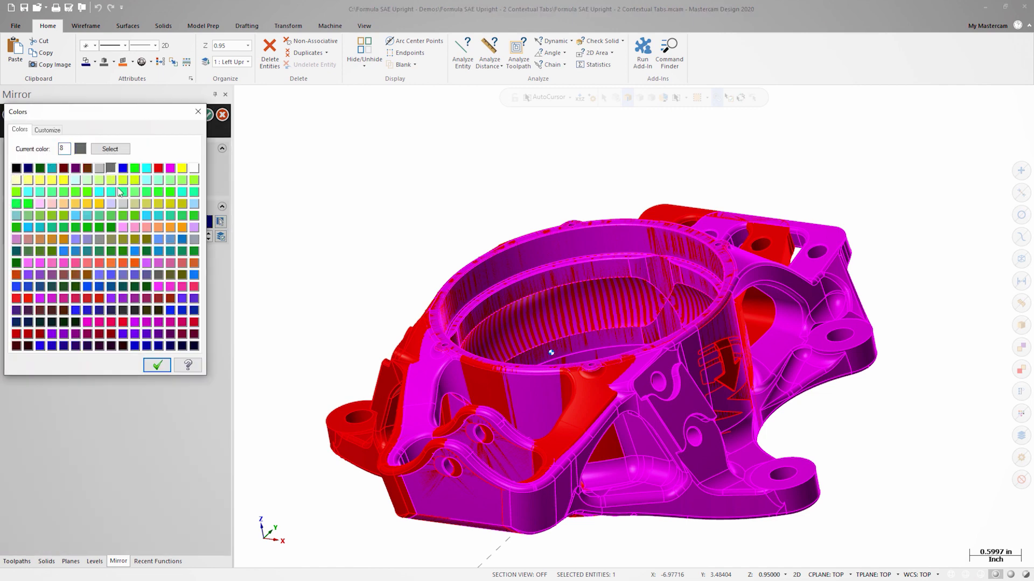
left_click(157, 365)
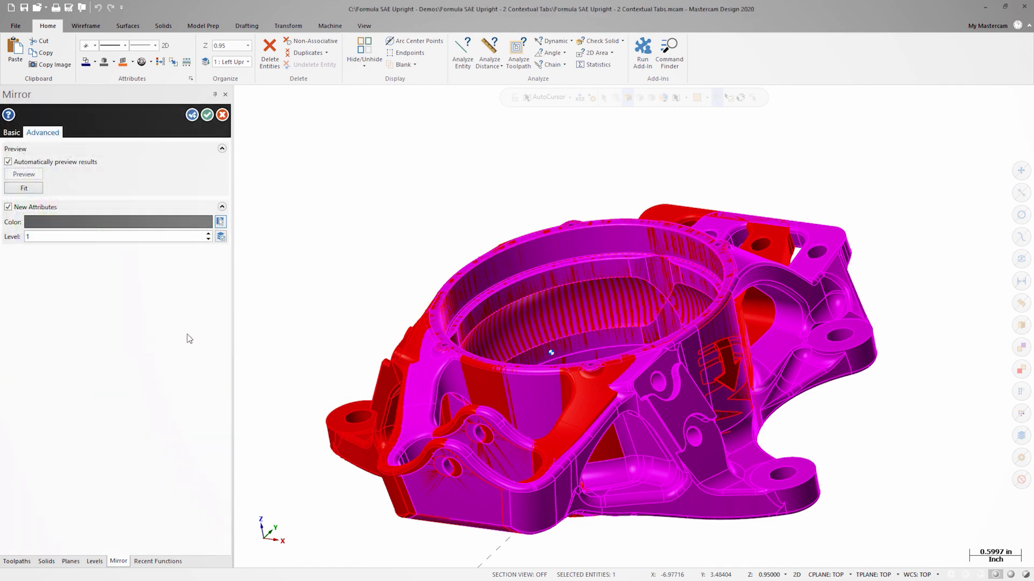
left_click(221, 236)
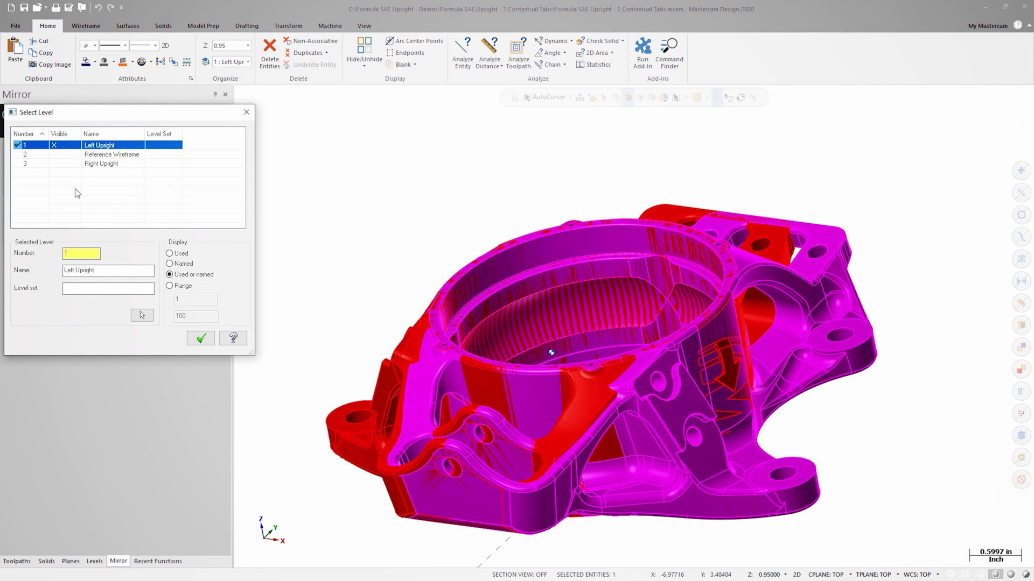
left_click(40, 164)
left_click(201, 338)
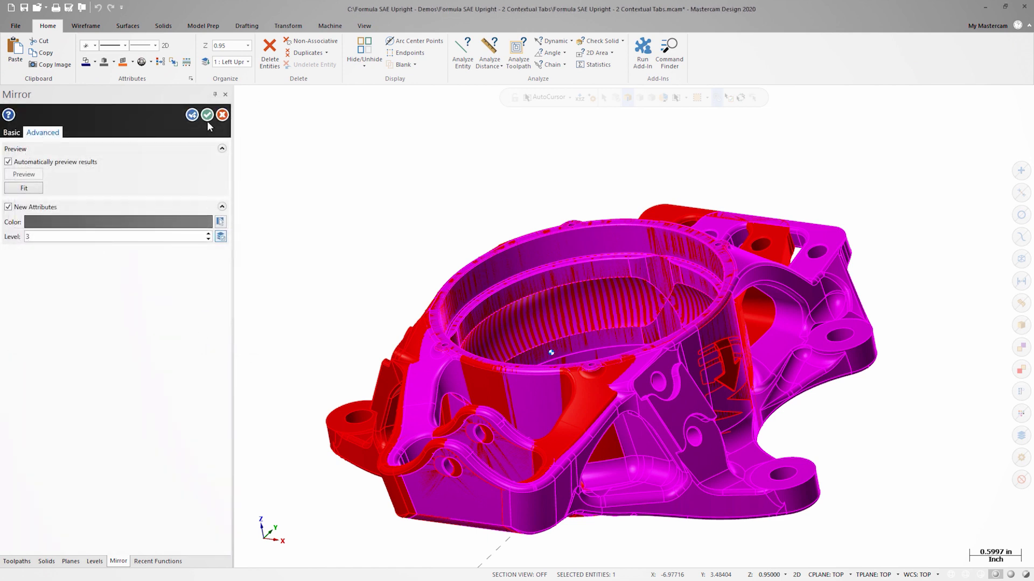
left_click(208, 114)
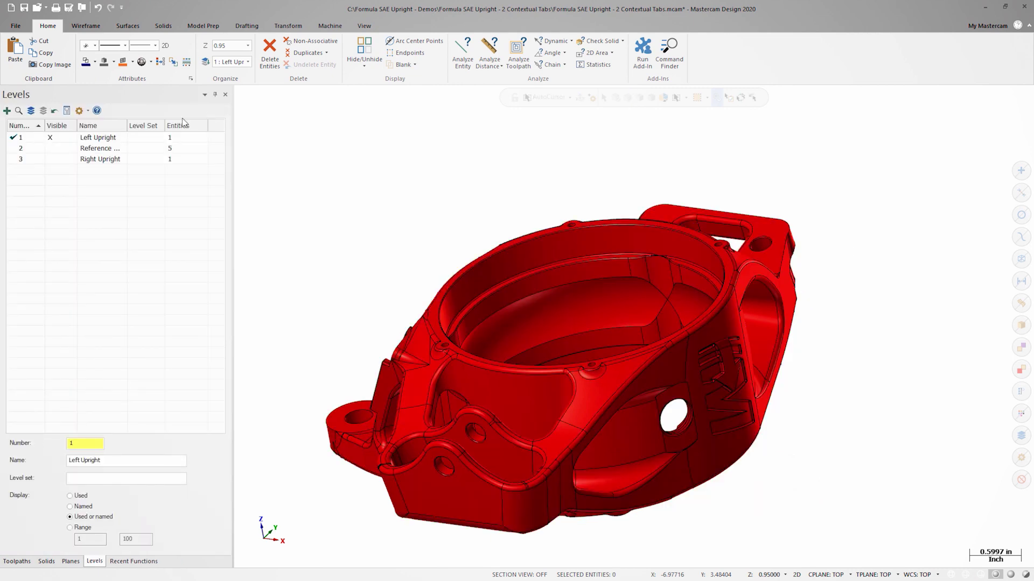
- Hide the Left and Right Upright levels and make level 2 Reference Wireframe the main level
left_click(31, 160)
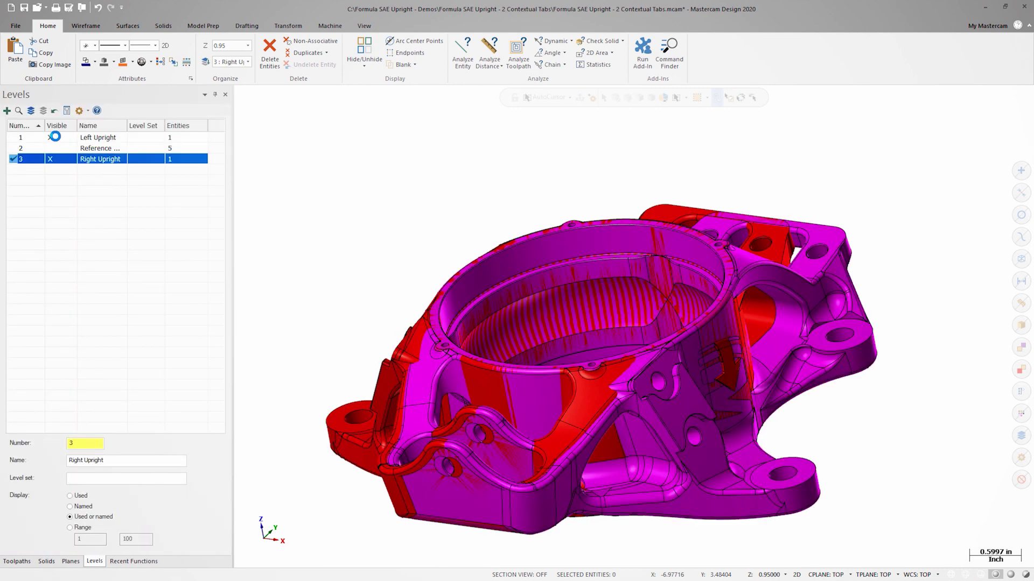
left_click(55, 138)
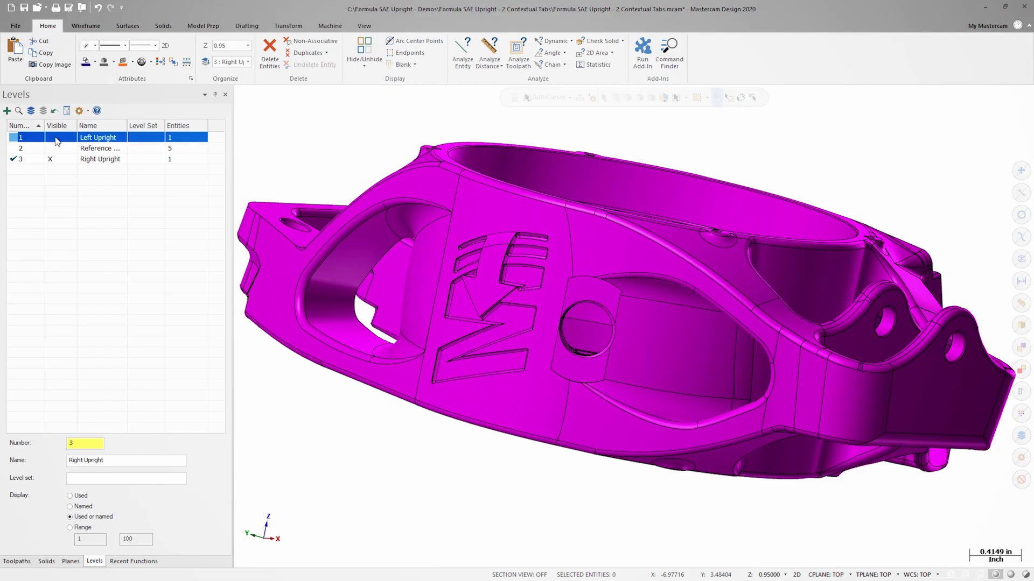
left_click(16, 149)
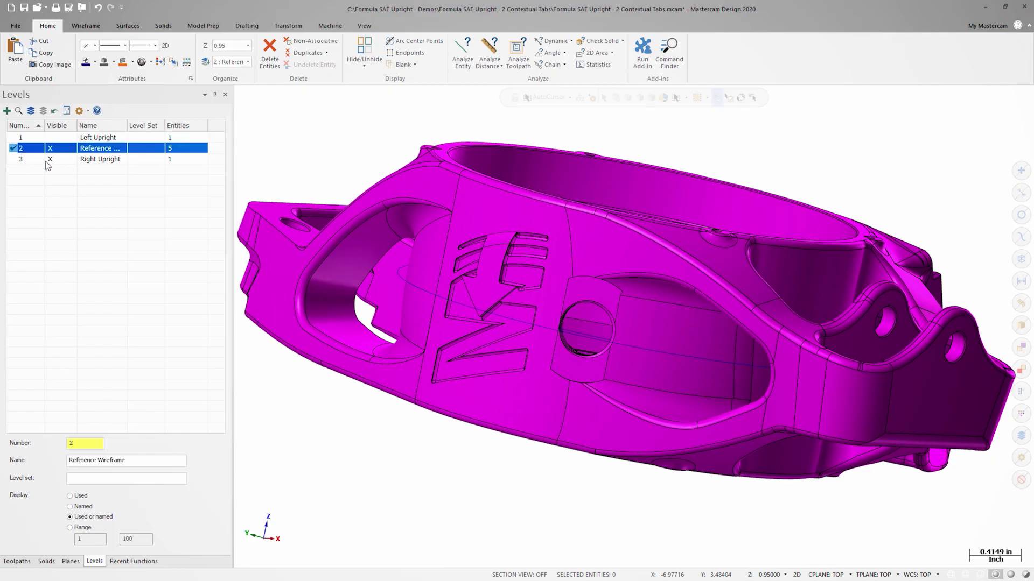
left_click(50, 160)
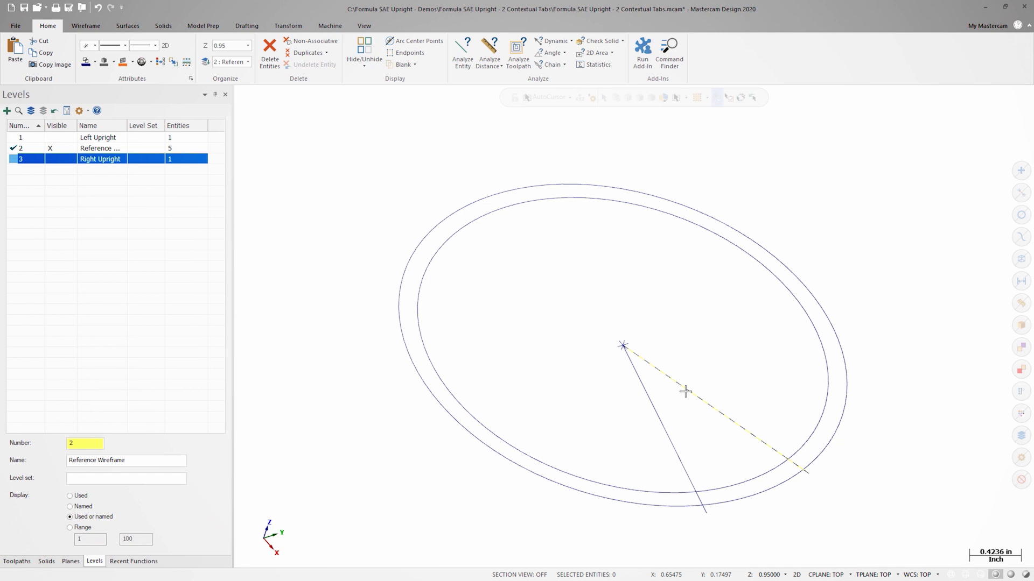
- Divide-trim away the unwanted ellipse and radial line segments, leaving one short curved band
left_click(685, 391)
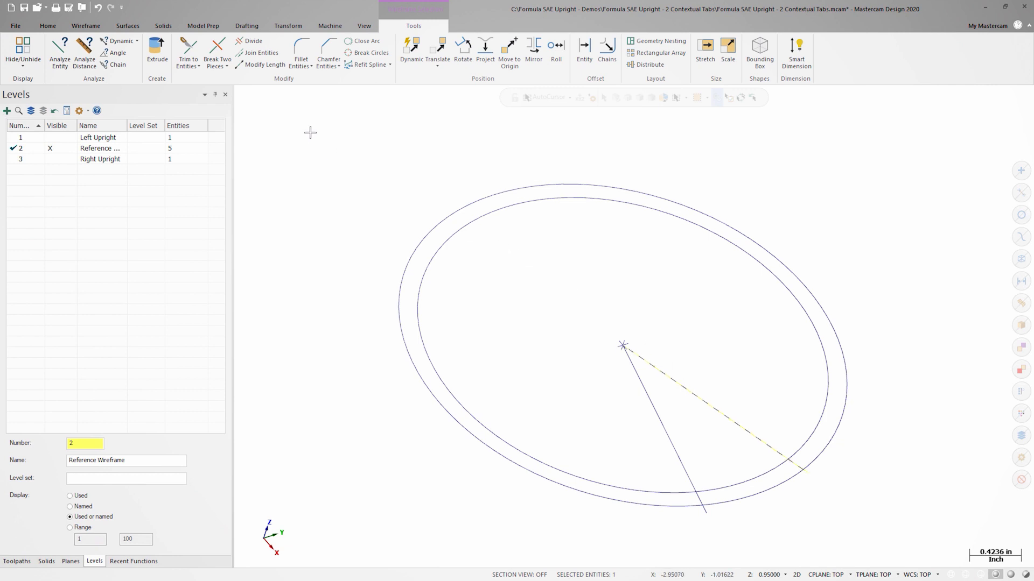
left_click(251, 41)
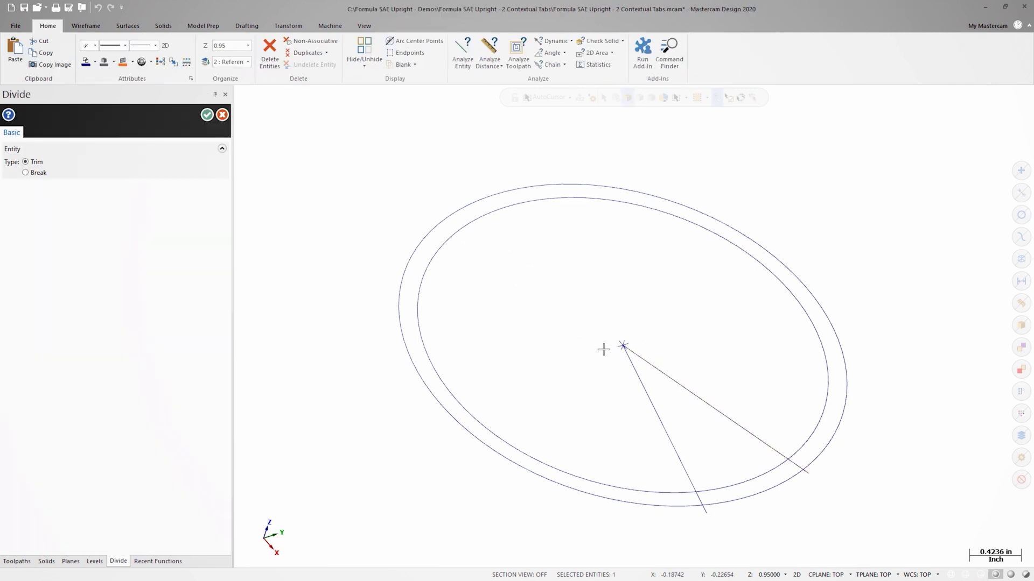
left_click(710, 408)
left_click(686, 477)
left_click(658, 507)
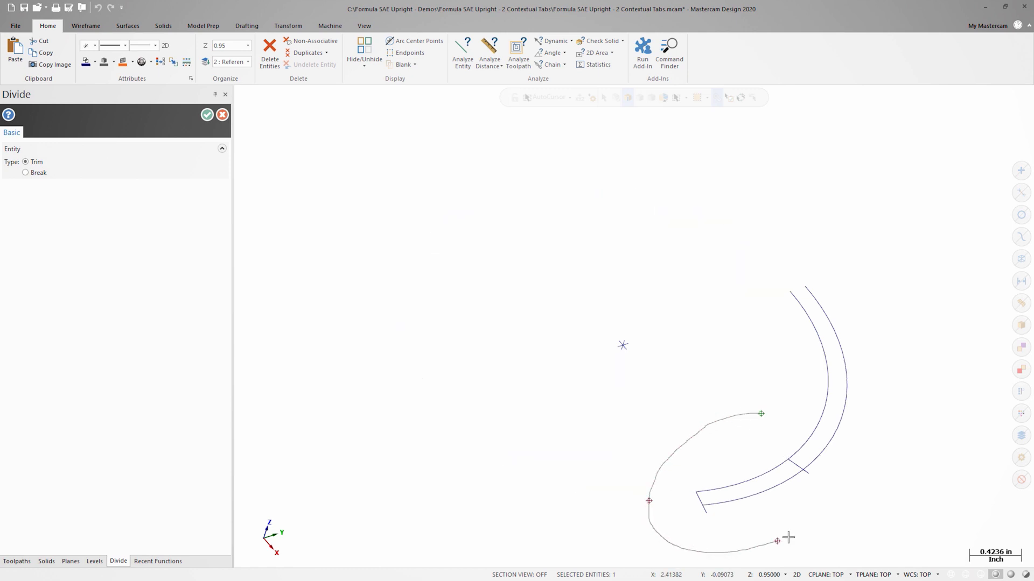
left_click(819, 457)
scroll(795, 429, "up", 1)
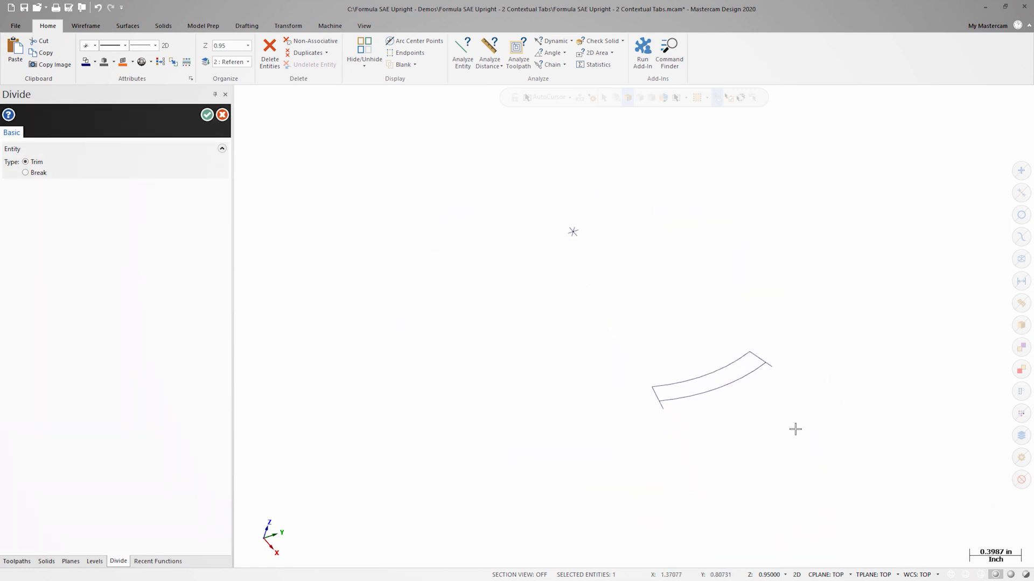
scroll(794, 430, "up", 2)
scroll(795, 429, "up", 3)
- Trim the corner stubs off the band, finish the trim and select the band's arc
left_click(483, 363)
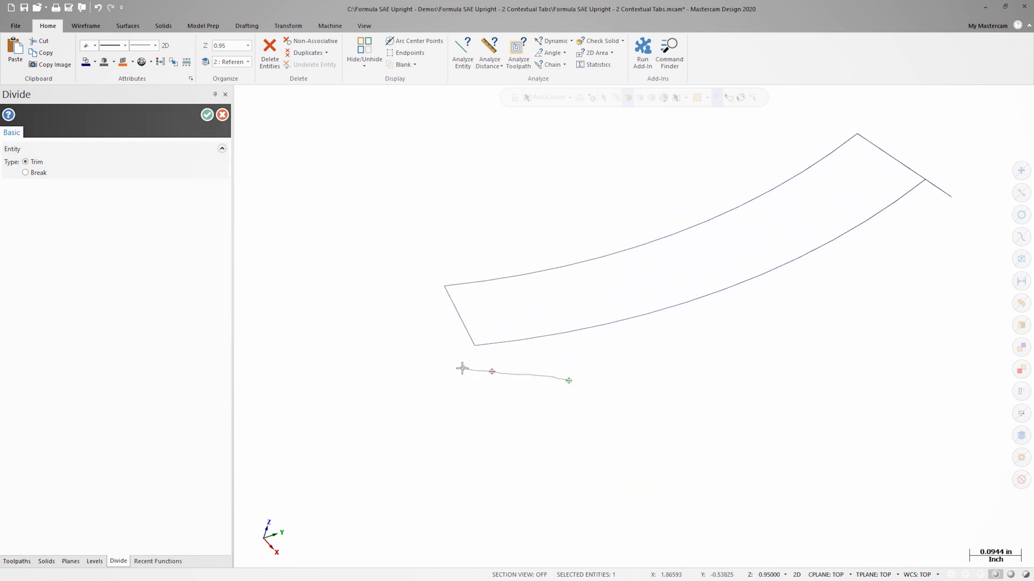
left_click_drag(916, 229, 948, 169)
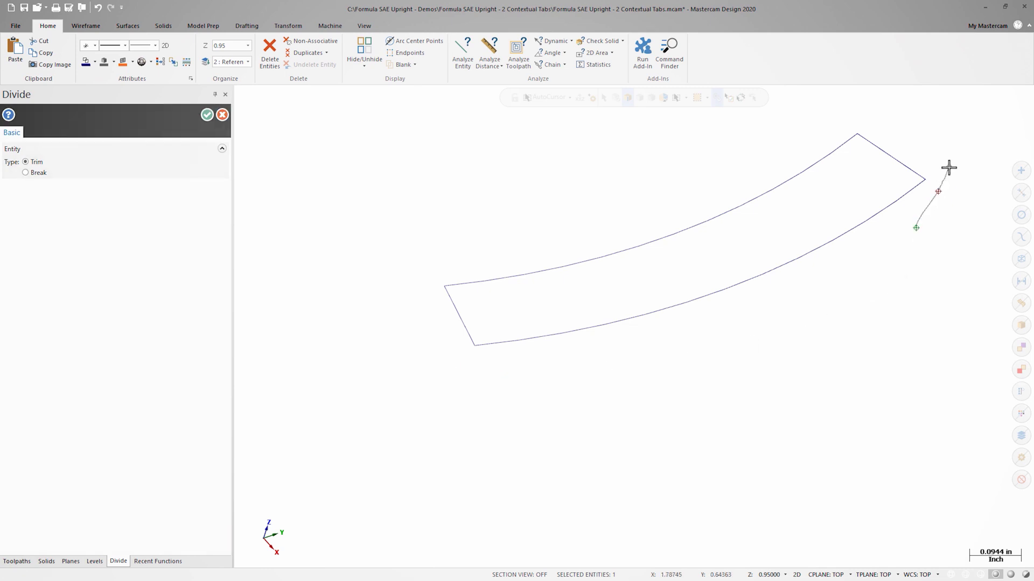
left_click(207, 116)
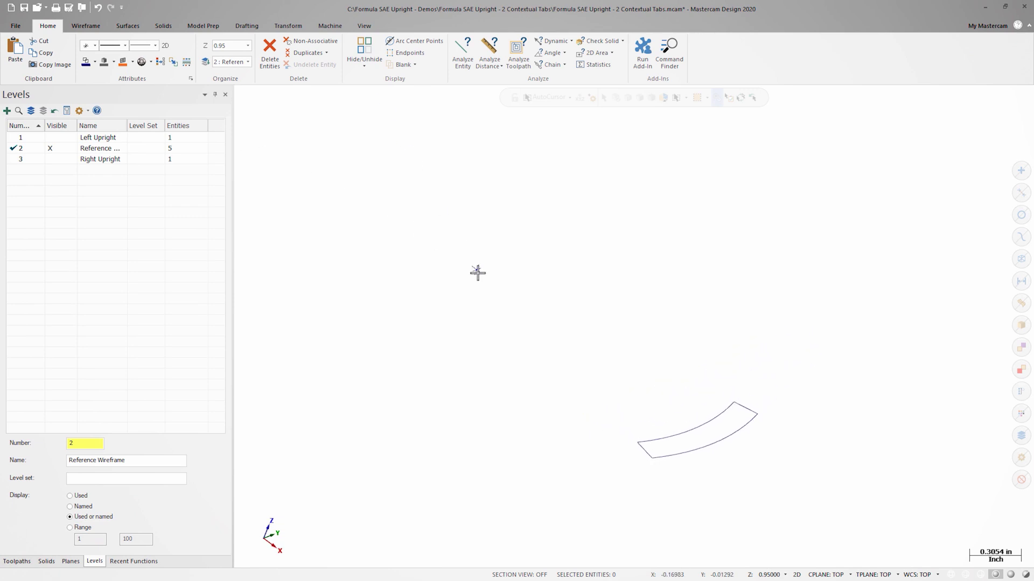
left_click(653, 442)
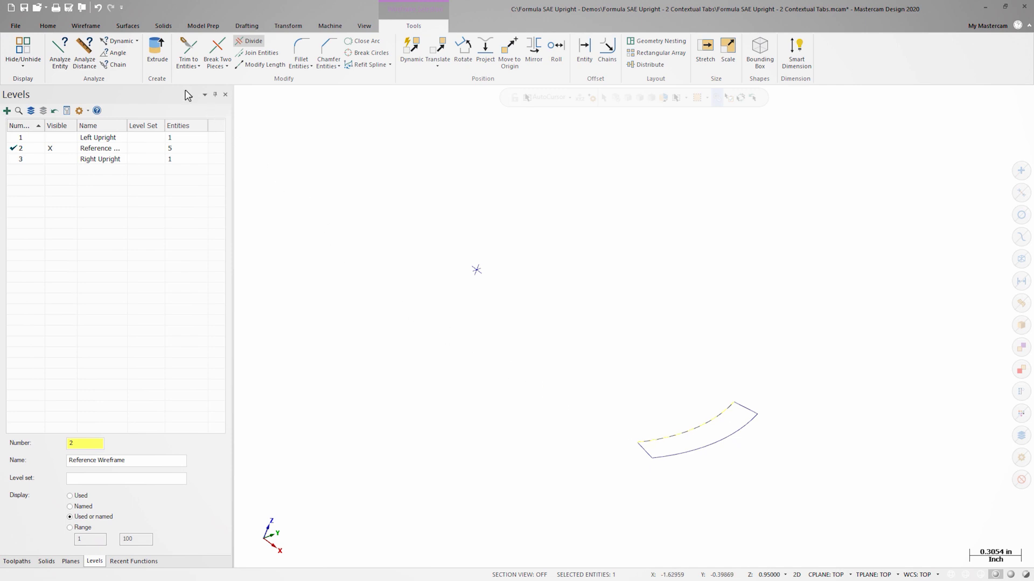
- Extrude the chained band outline into a curved pad solid and window-select it with its geometry
left_click(152, 54)
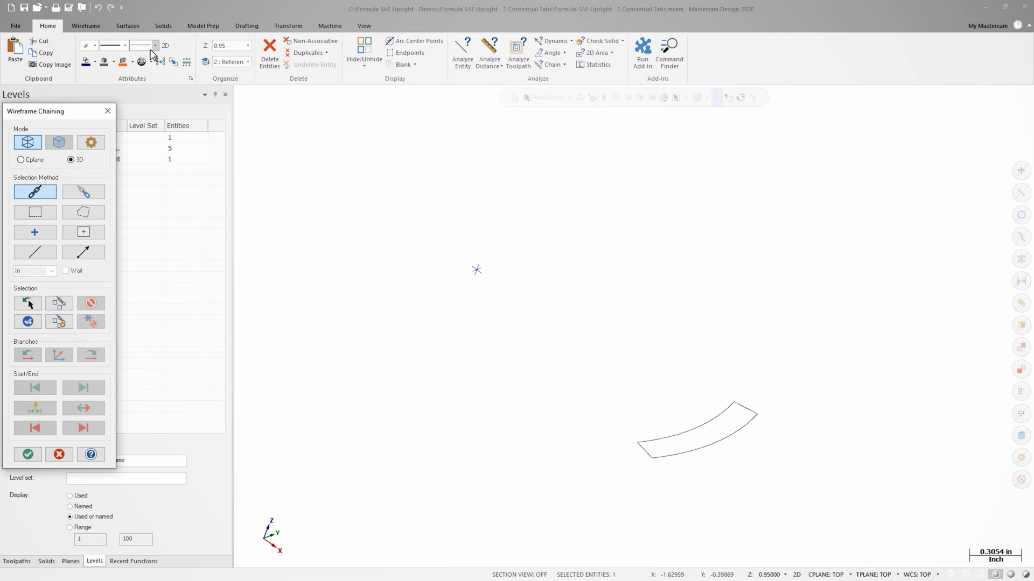
left_click(652, 437)
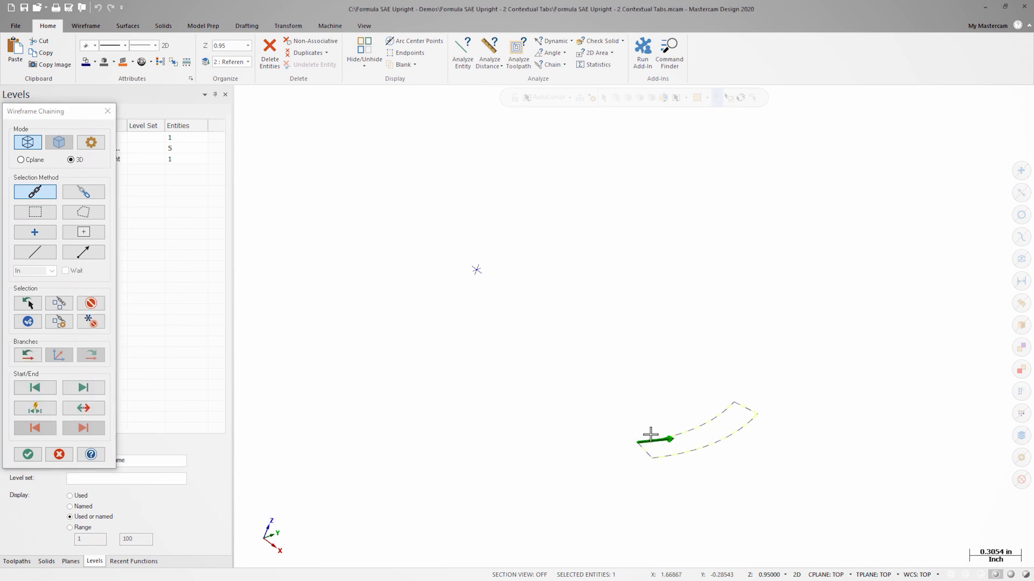
left_click(28, 455)
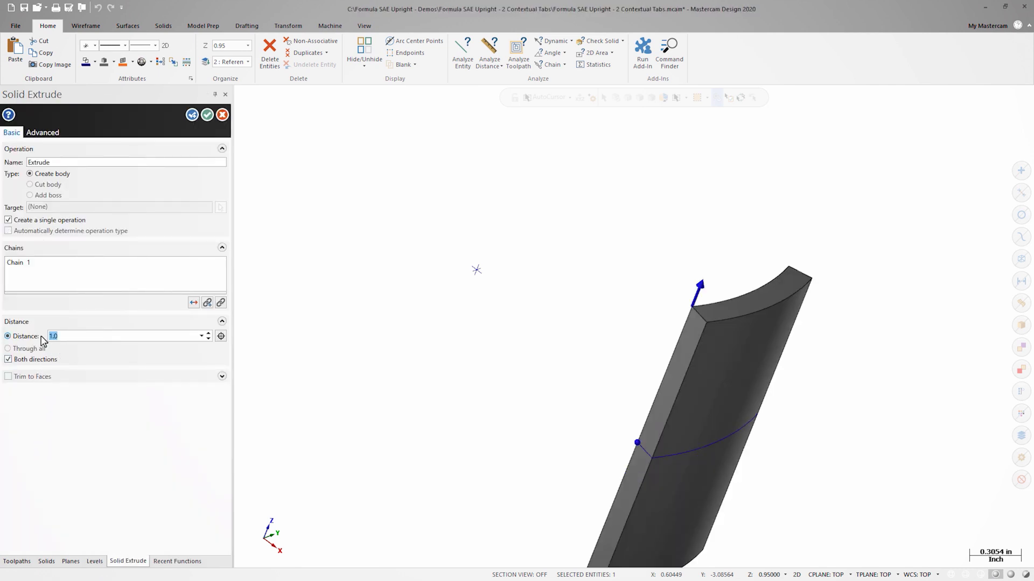
type("8")
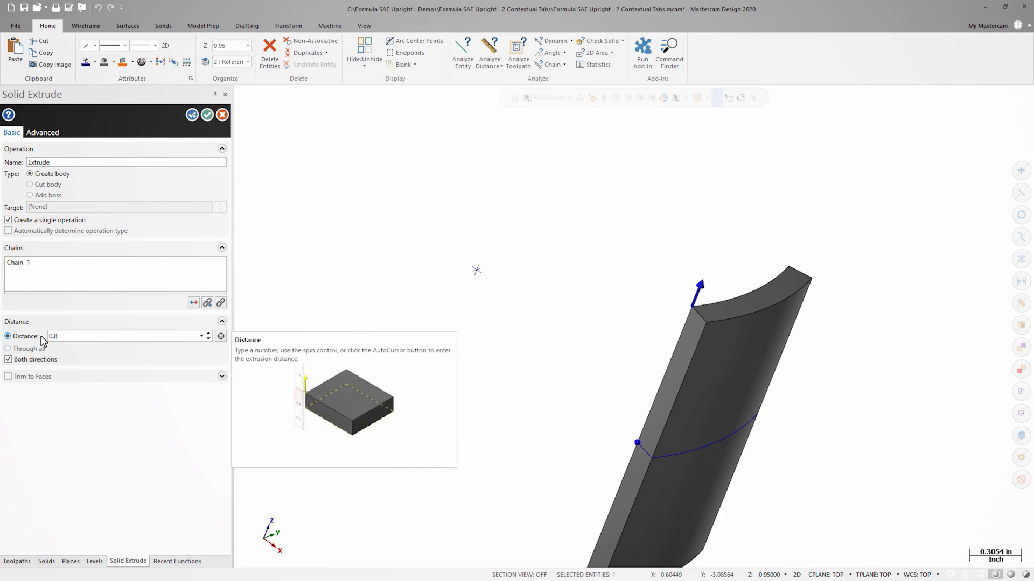
left_click(207, 115)
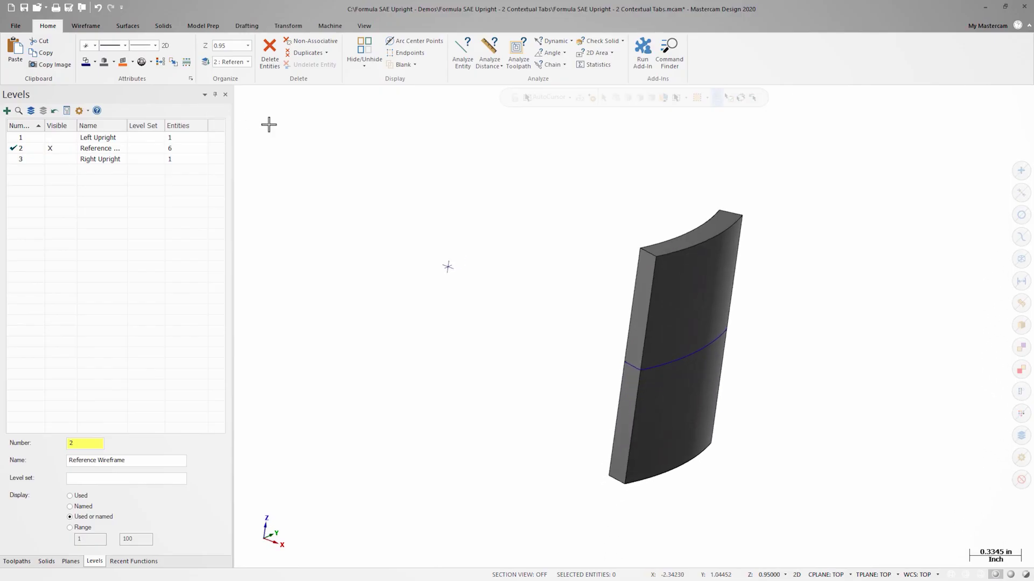
left_click_drag(574, 185, 766, 536)
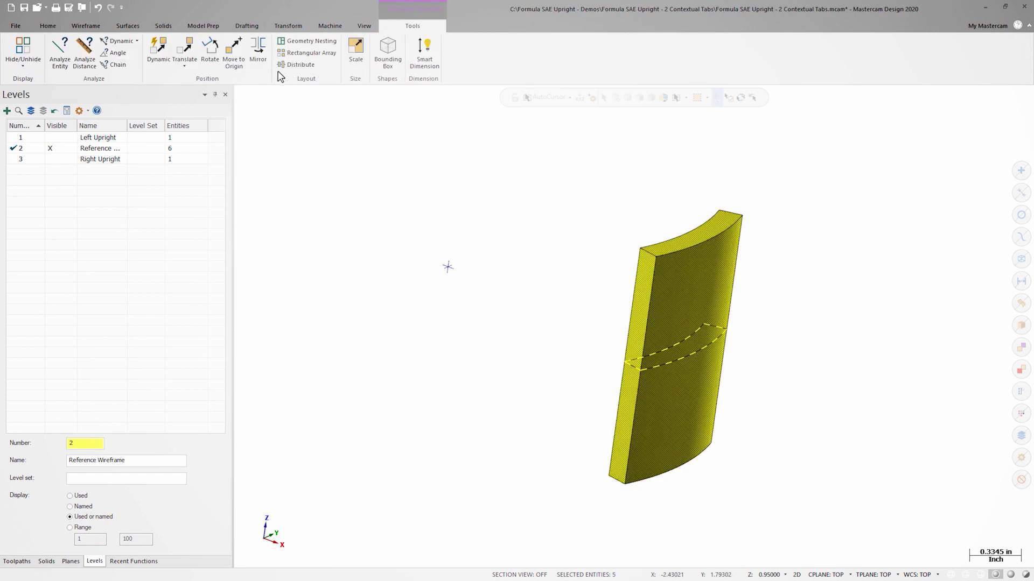
- Mirror a copy of the curved pad across the Y axis, fit the view and show the Left Upright level
left_click(258, 50)
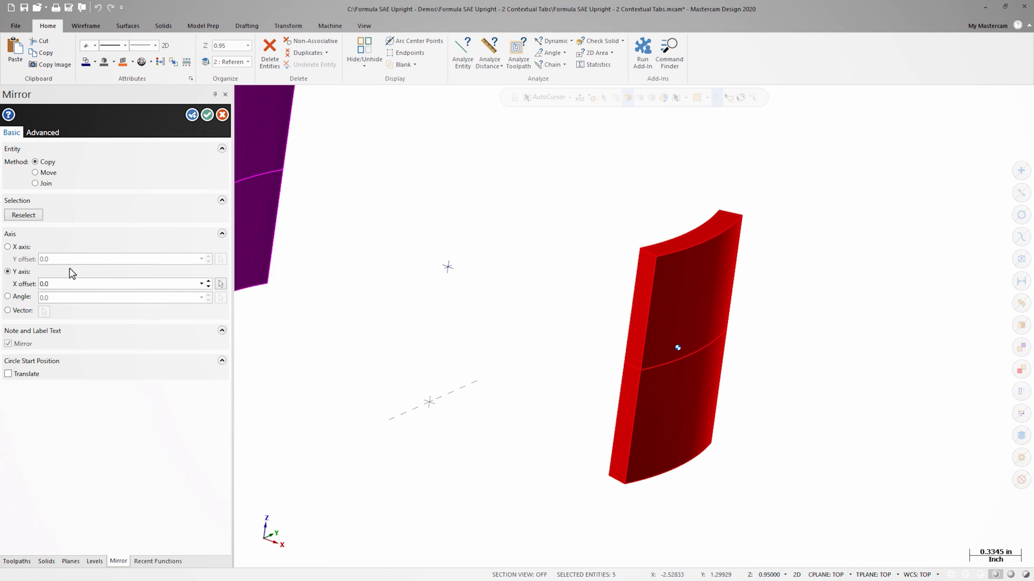
left_click(214, 115)
key("alt+F1")
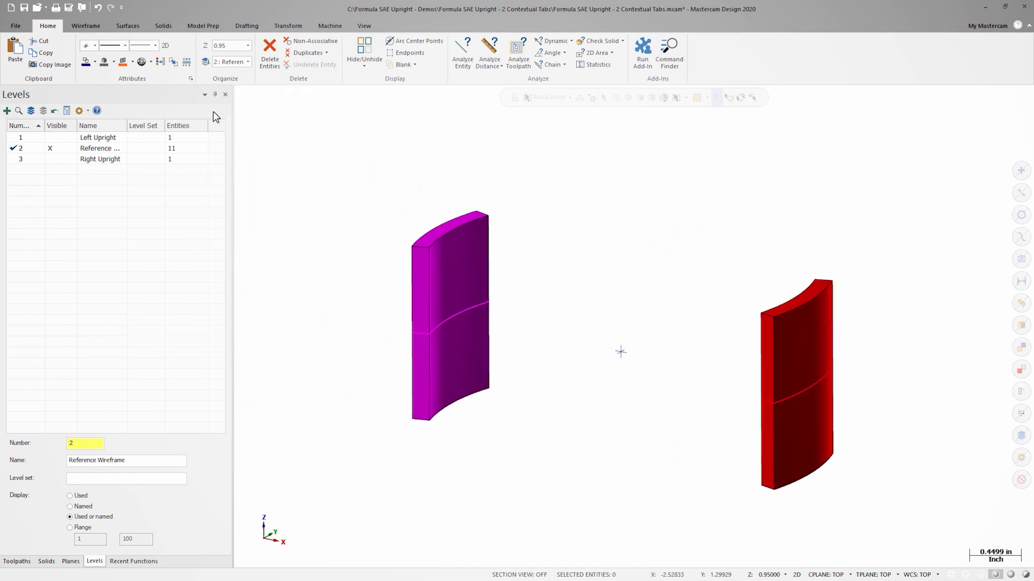
left_click(51, 138)
- Start a Boolean on the left upright with the red logo pad as the tool body
left_click(500, 347)
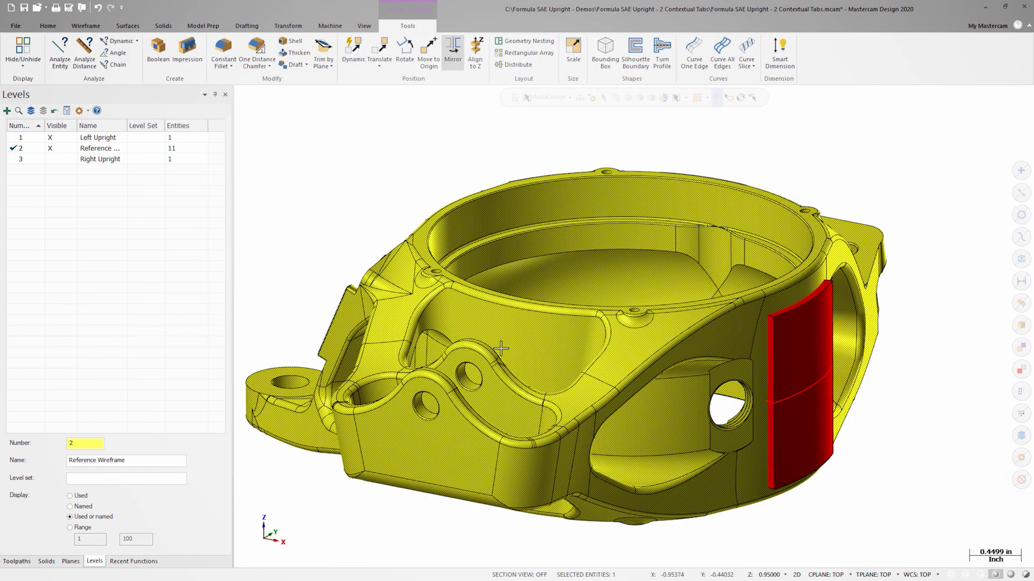
left_click(157, 50)
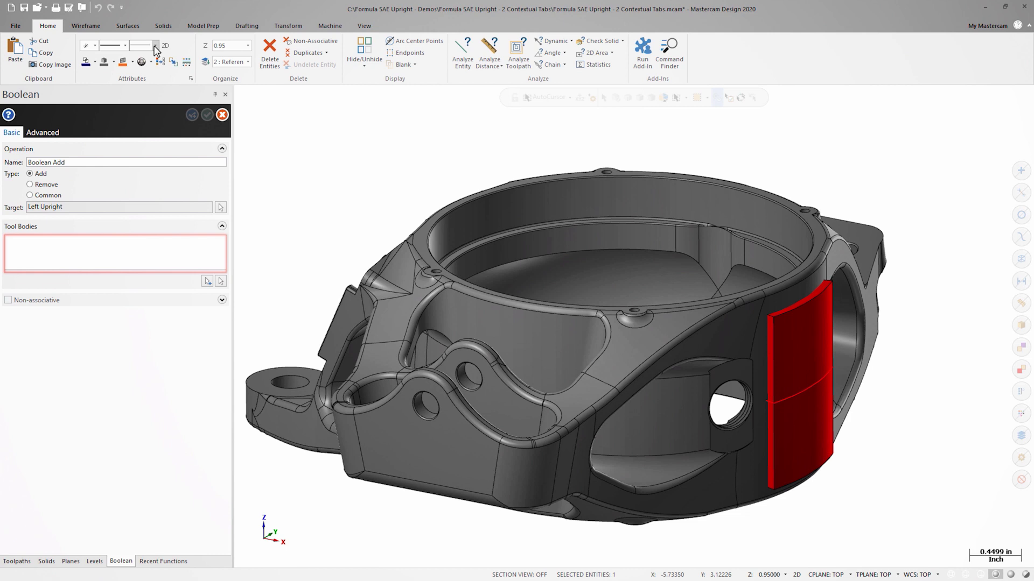
left_click(219, 280)
left_click(808, 361)
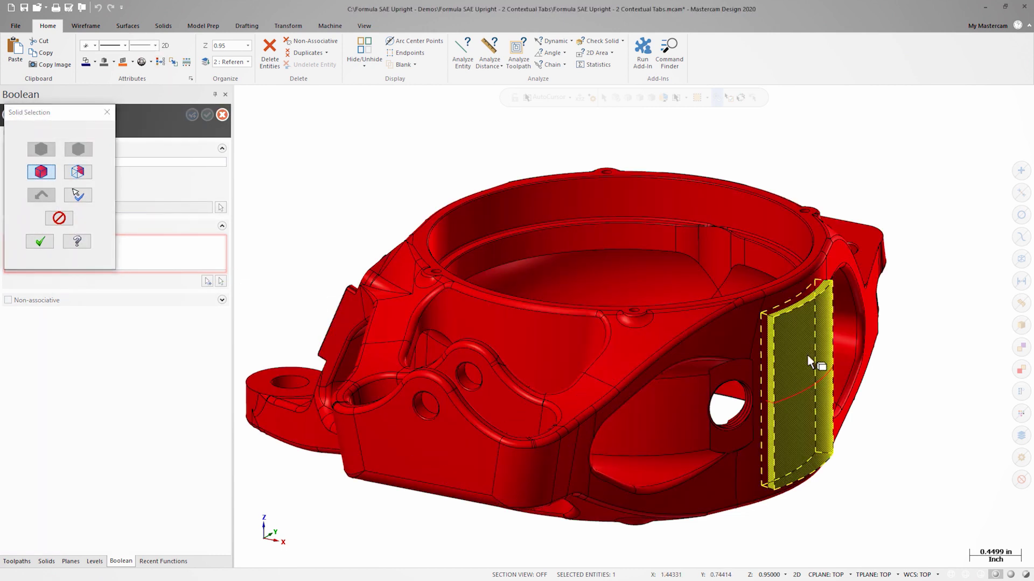
left_click(40, 241)
- Apply it as a non-associative Common without keeping the tool solid, then hide Left Upright
left_click(49, 195)
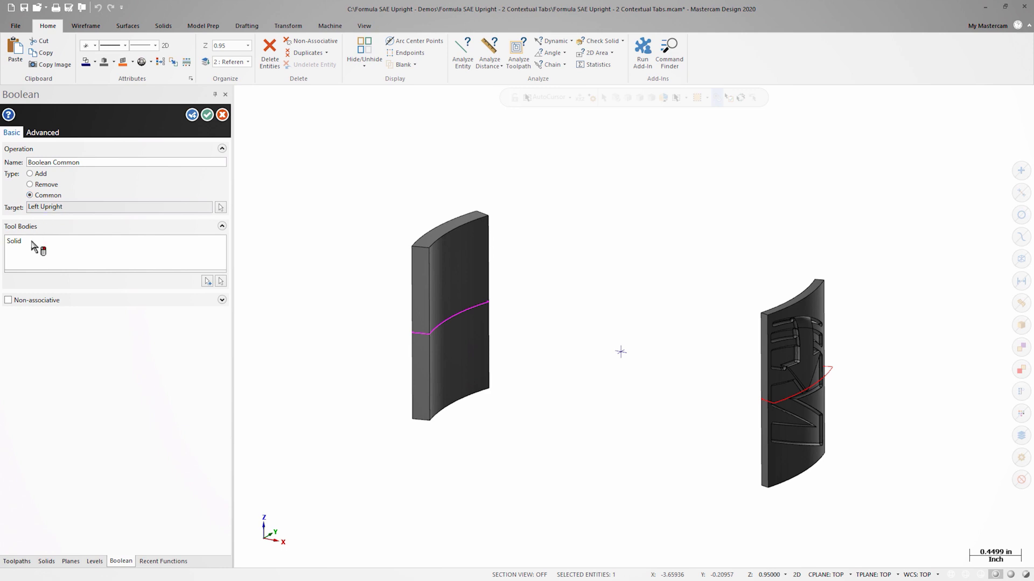
left_click(8, 300)
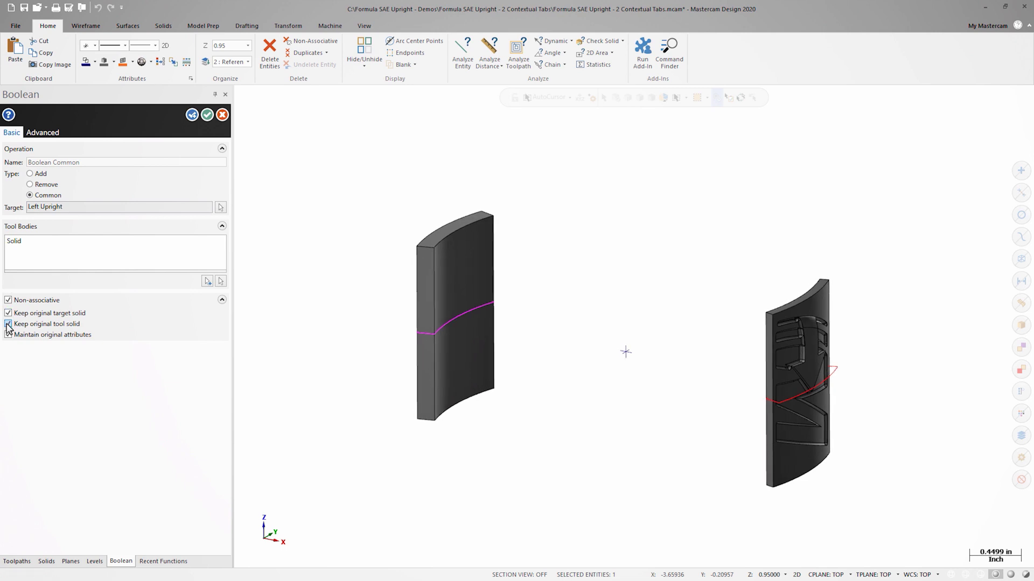
left_click(7, 323)
left_click(207, 115)
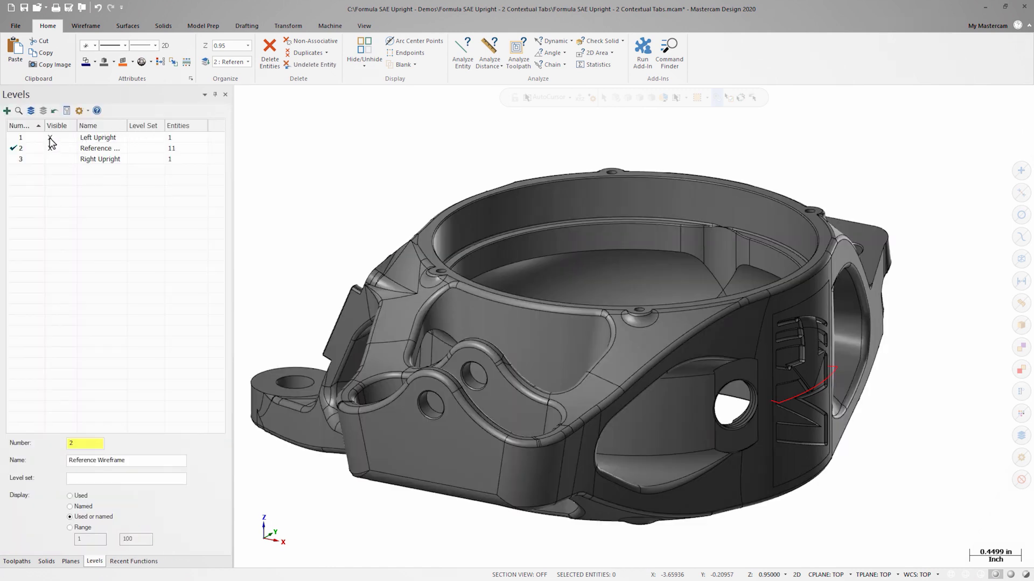
left_click(50, 139)
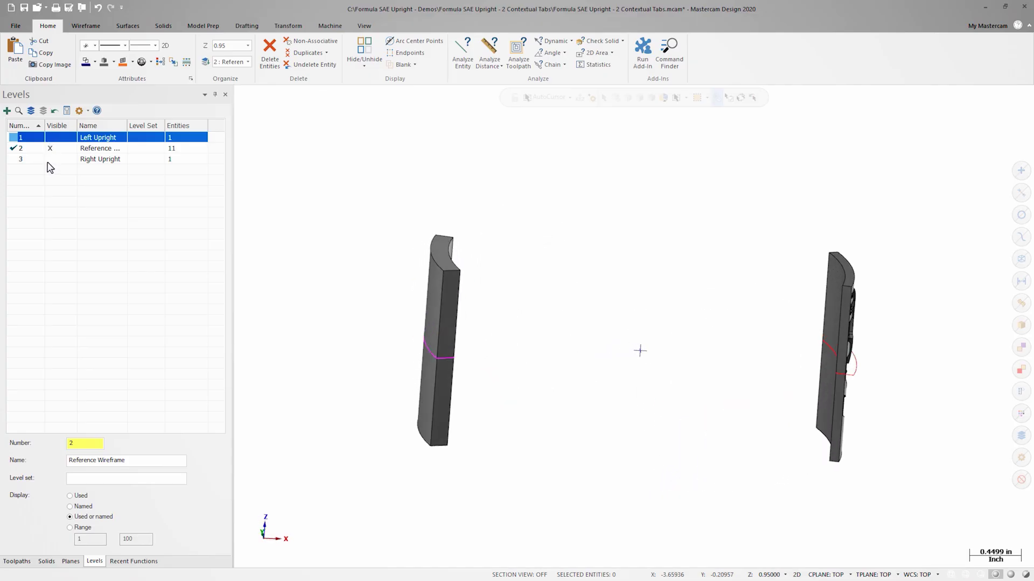
- Show the Right Upright level and select the right upright solid
left_click(50, 159)
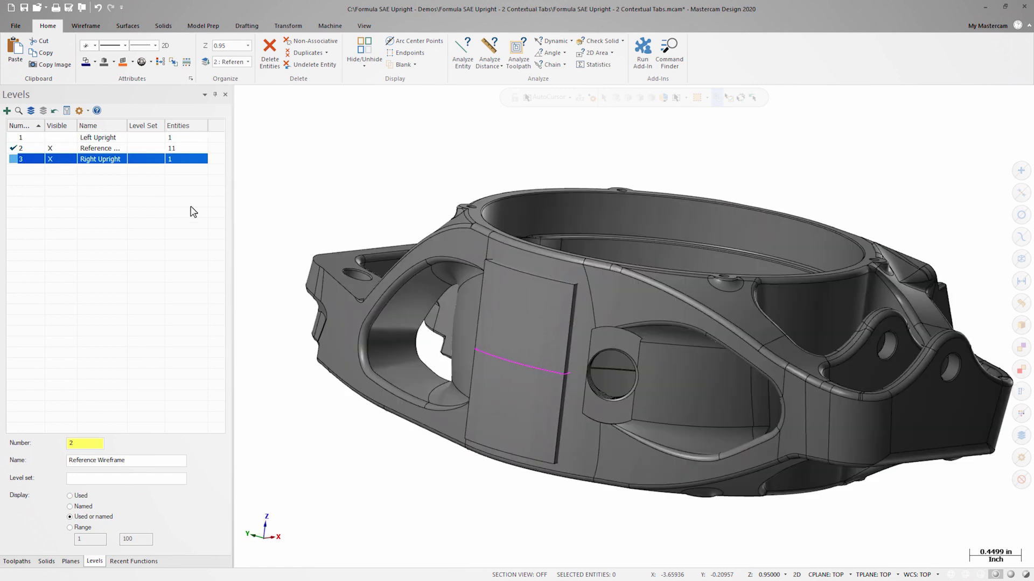
left_click(441, 257)
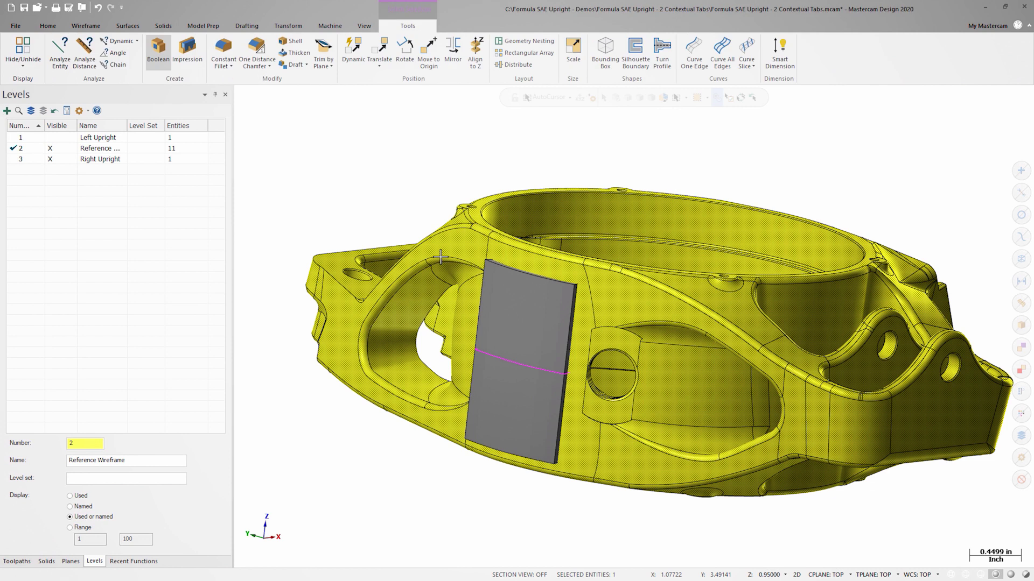
- Boolean Remove the rectangular block from the right upright as an associative result, leaving a shallow pocket
left_click(152, 52)
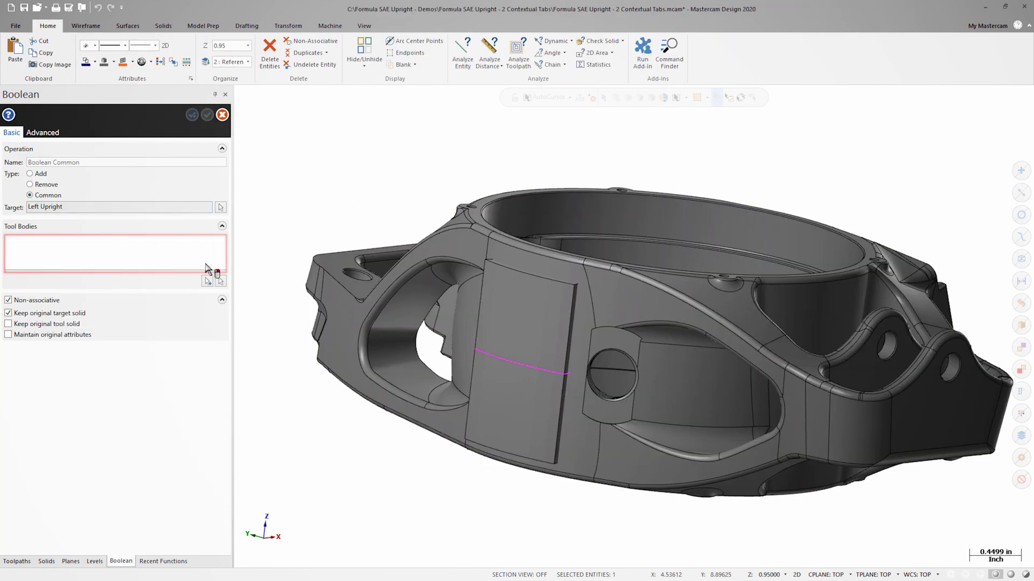
left_click(208, 280)
left_click(501, 326)
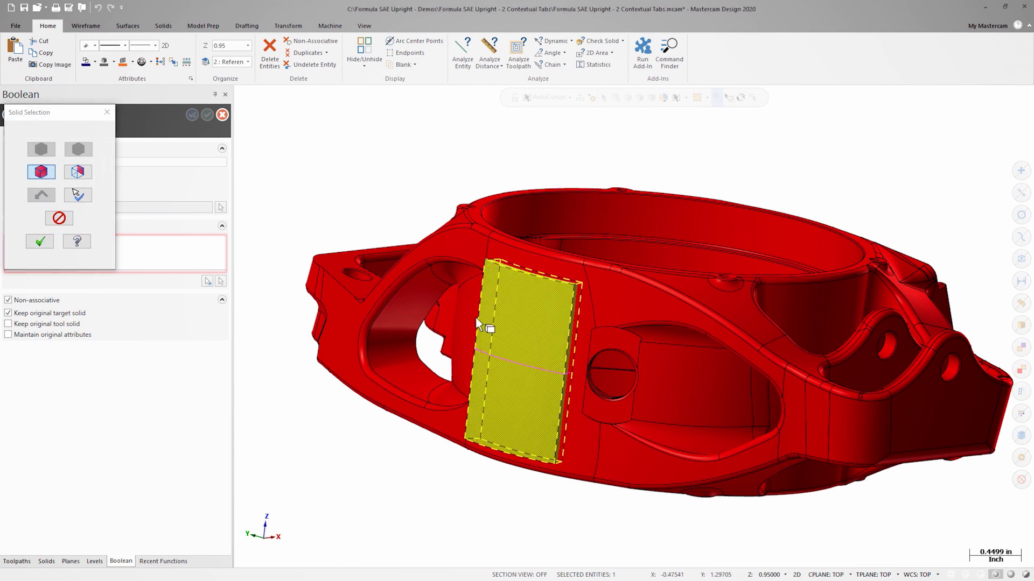
left_click(39, 241)
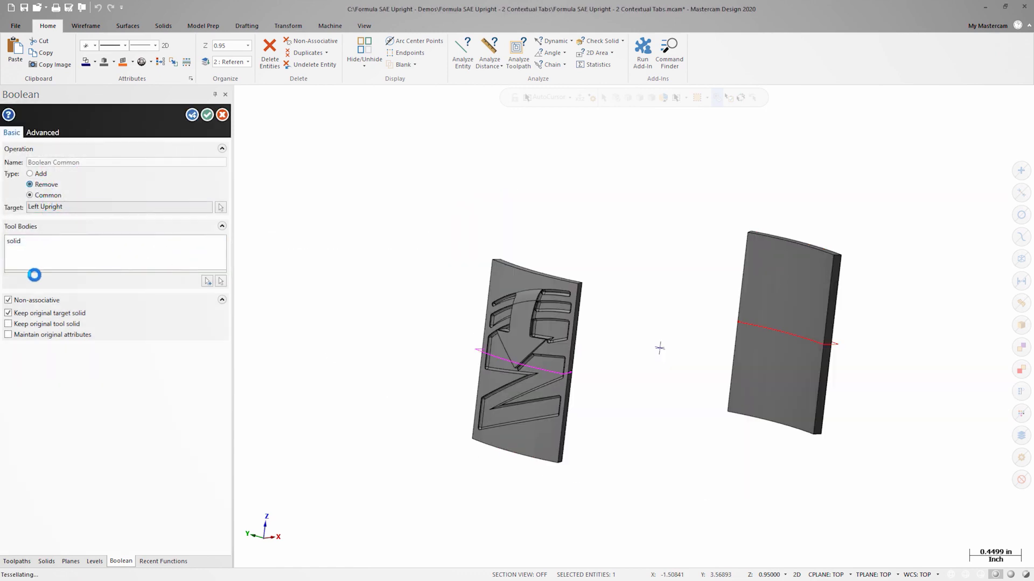
left_click(10, 301)
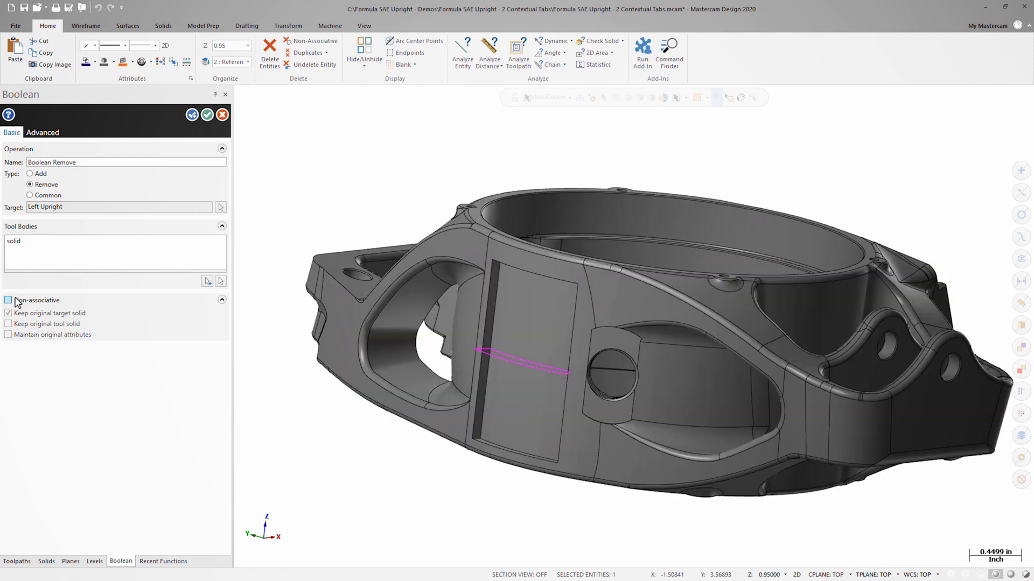
left_click(207, 114)
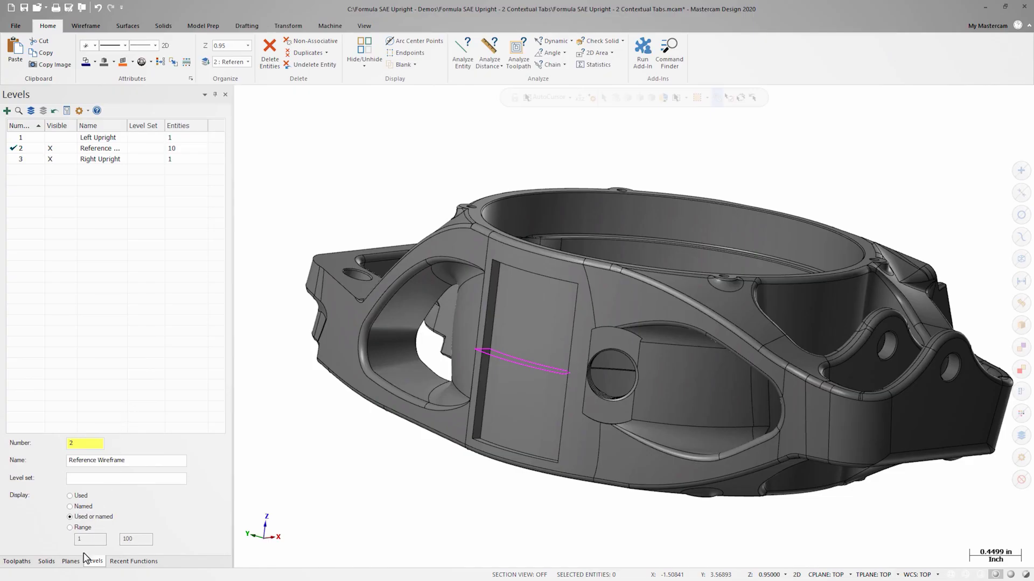
left_click(71, 561)
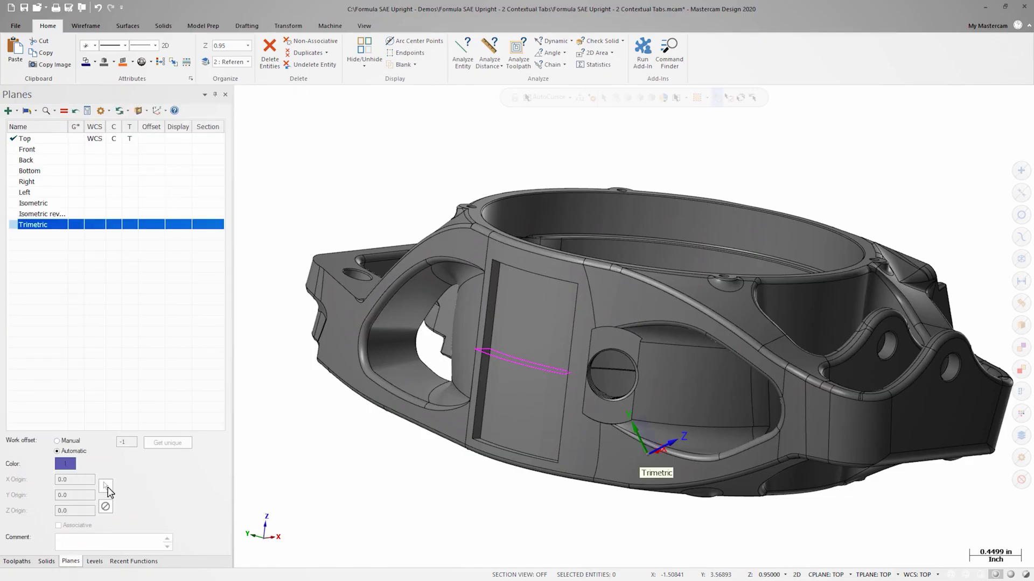
- With the Front plane set, rotate the logo solid about a centre point in the bore's middle
left_click(114, 150)
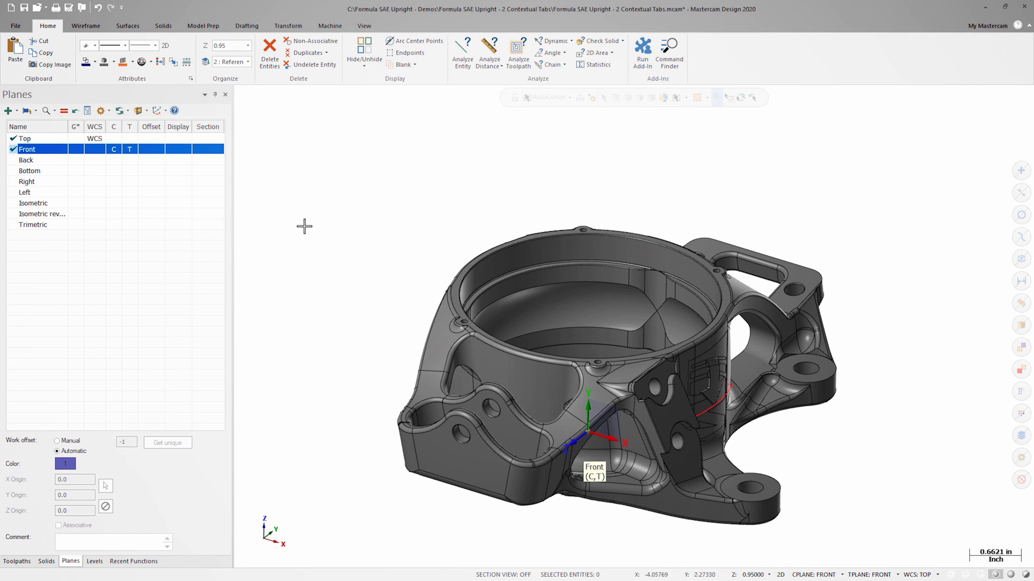
left_click(716, 392)
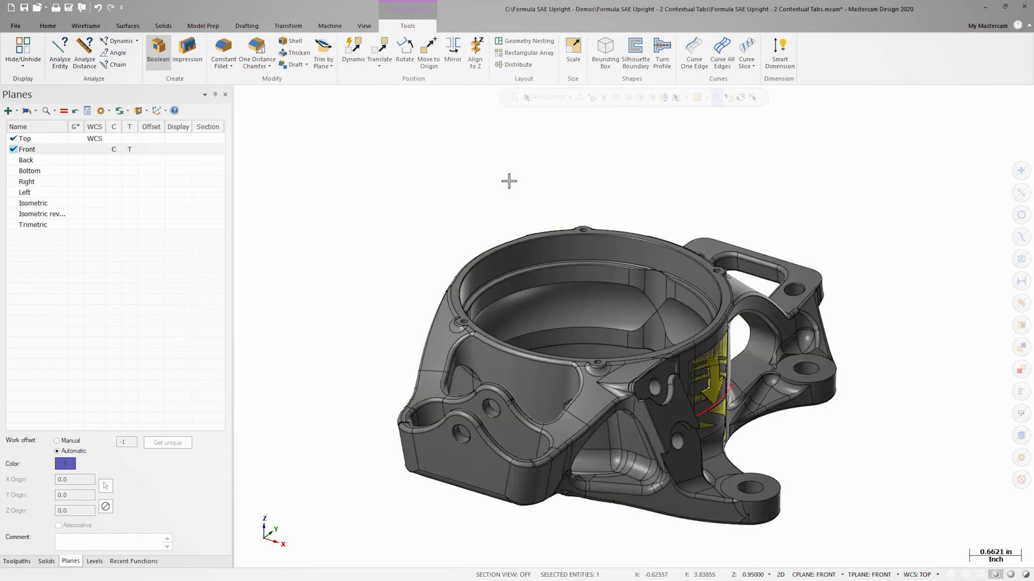
left_click(405, 50)
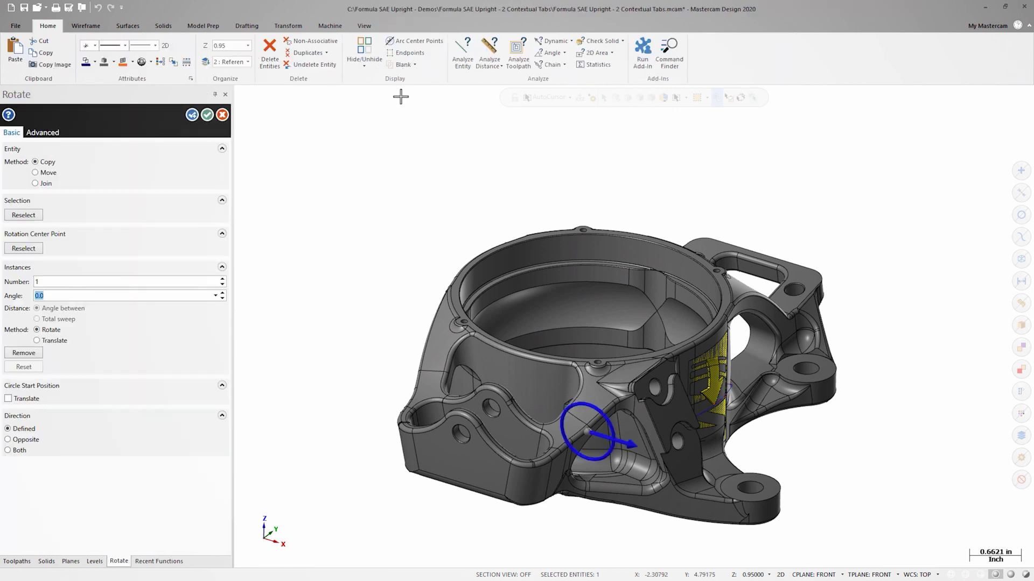
middle_click_drag(383, 180, 384, 234)
left_click(23, 249)
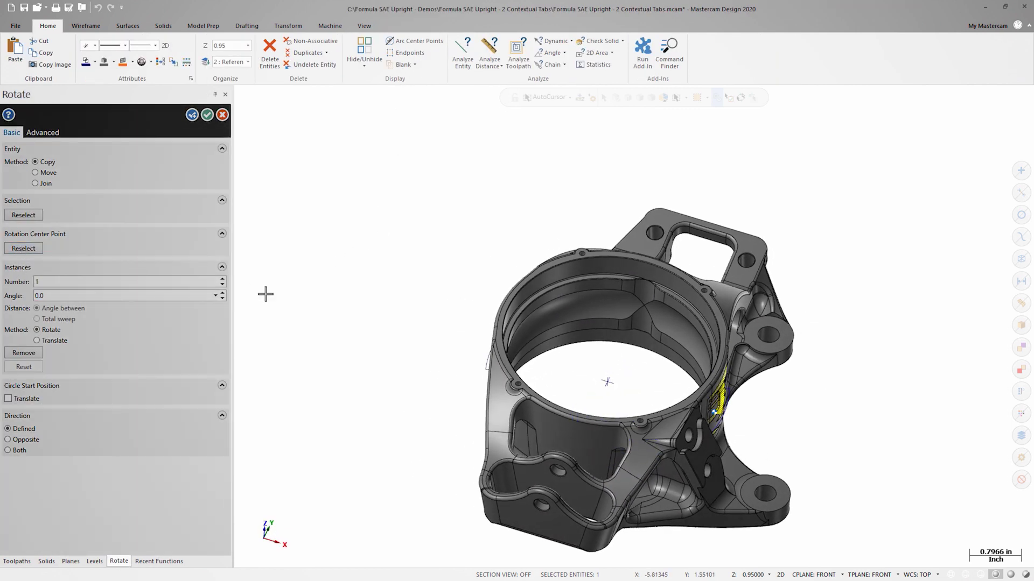
left_click(609, 383)
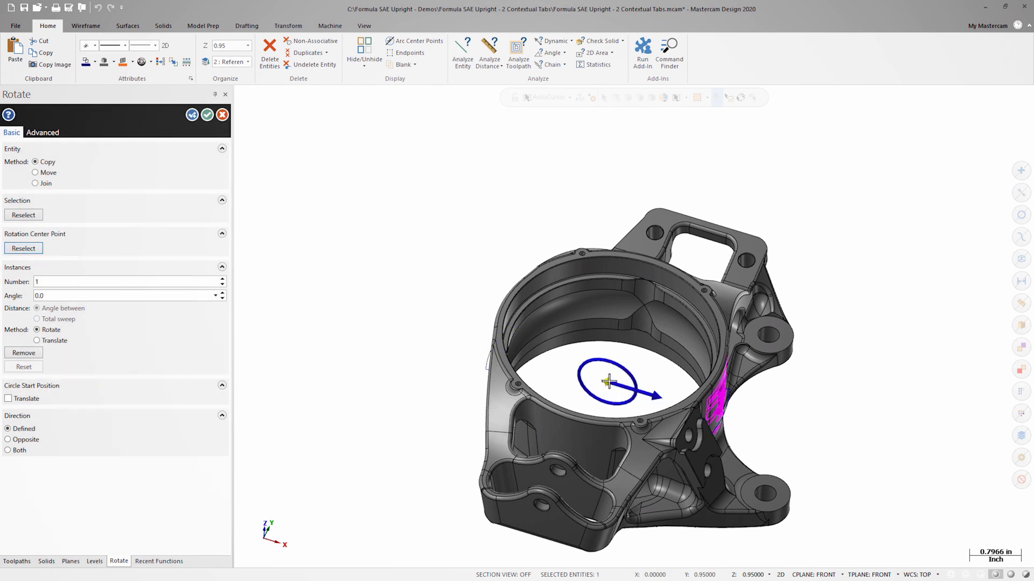
- Set the angle to 180 degrees with the Move method, finish and switch to isometric view
left_click(661, 398)
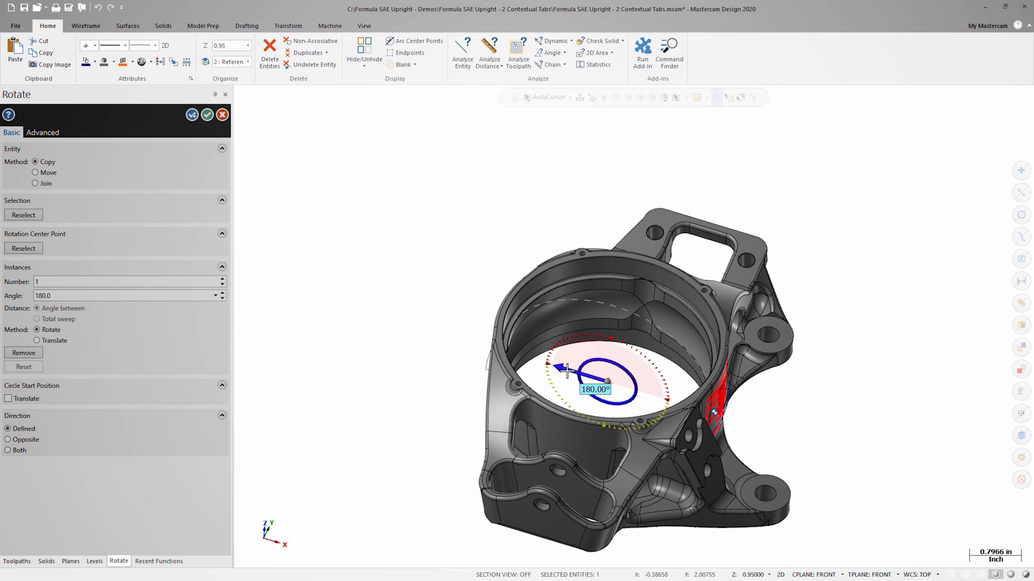
left_click(567, 371)
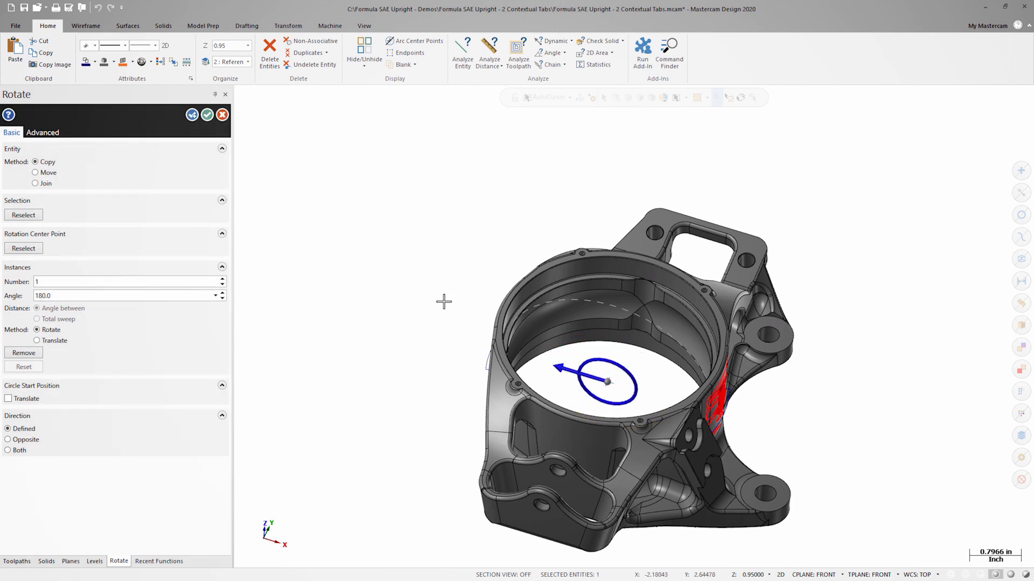
left_click(44, 174)
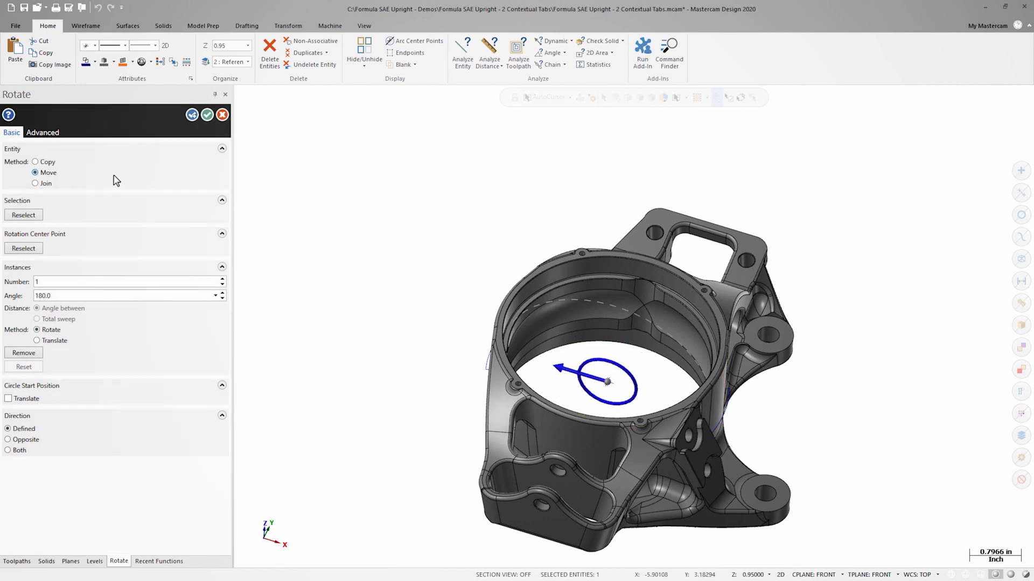
left_click(207, 115)
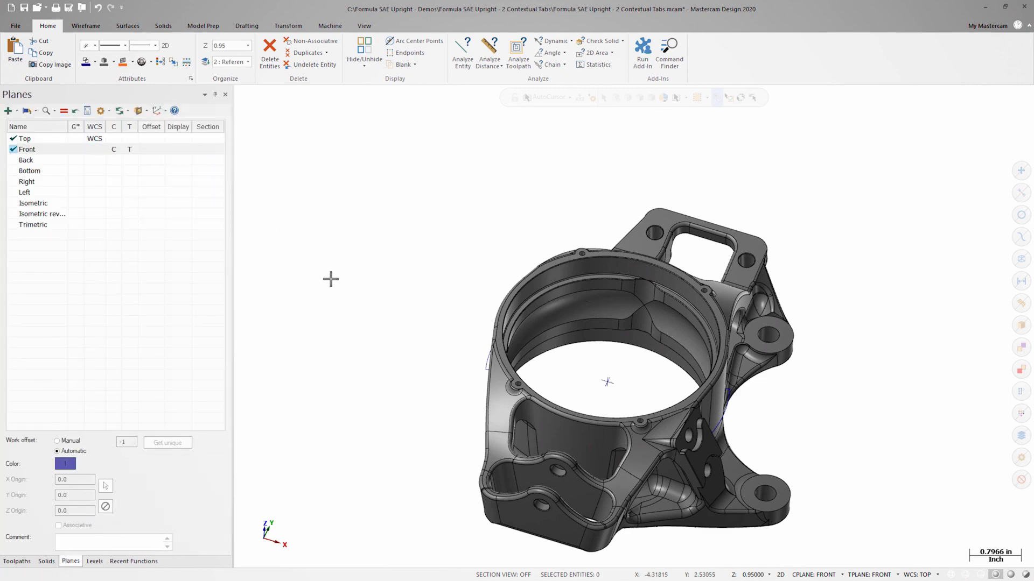
key("alt+7")
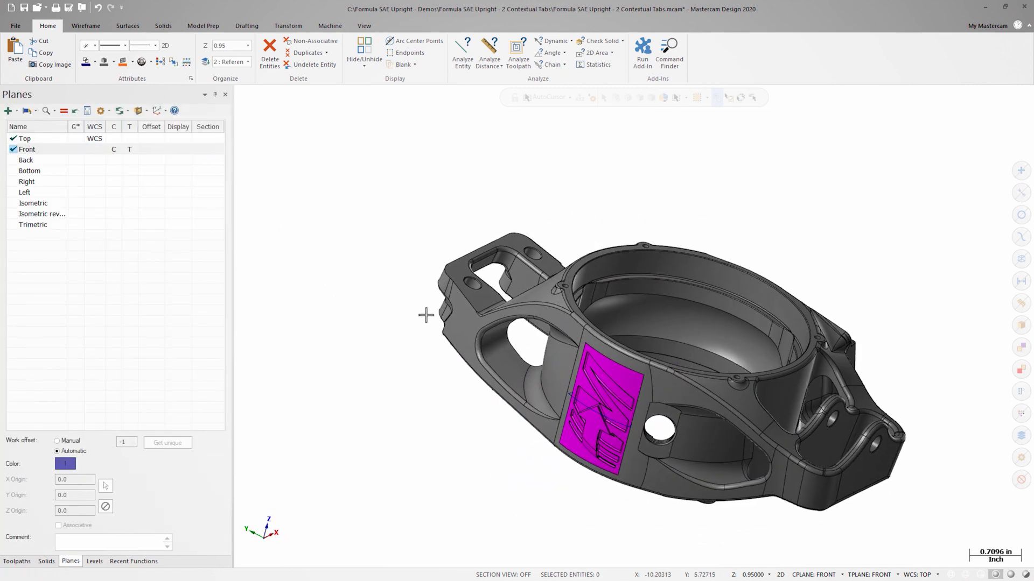
- Boolean Add the logo solid into the upright so its lettering stands raised
left_click(457, 331)
left_click(162, 56)
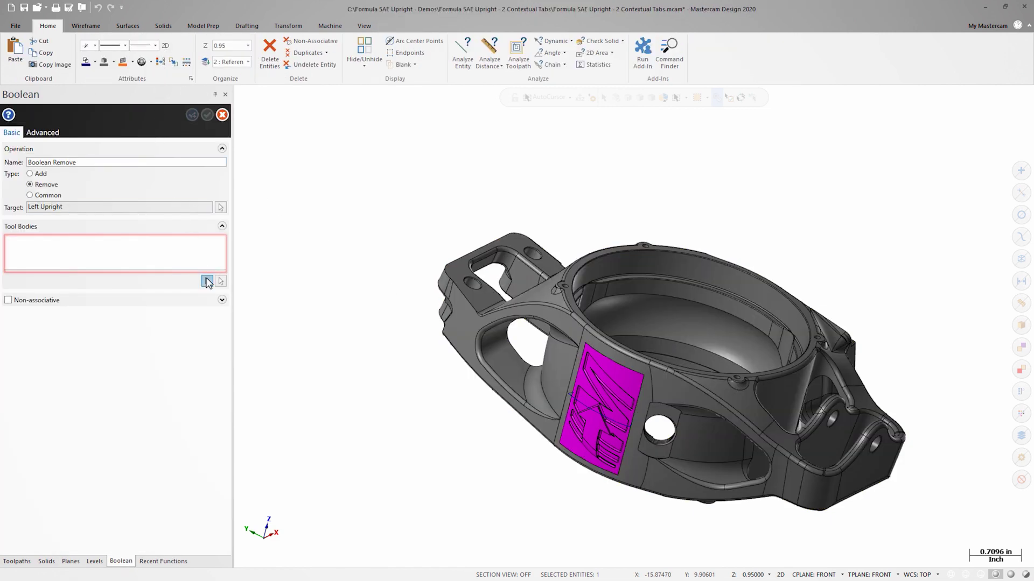
left_click(208, 280)
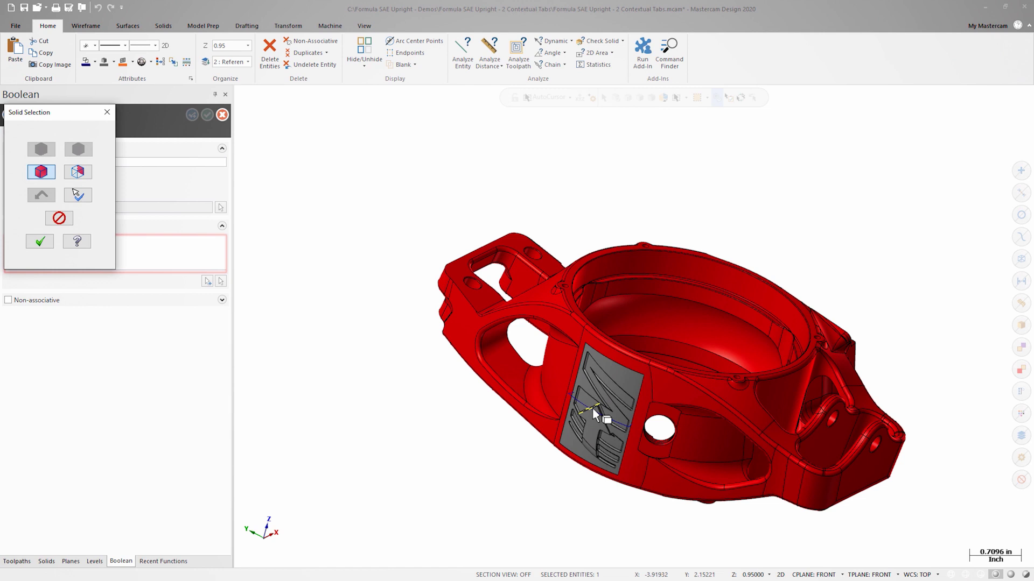
left_click(596, 416)
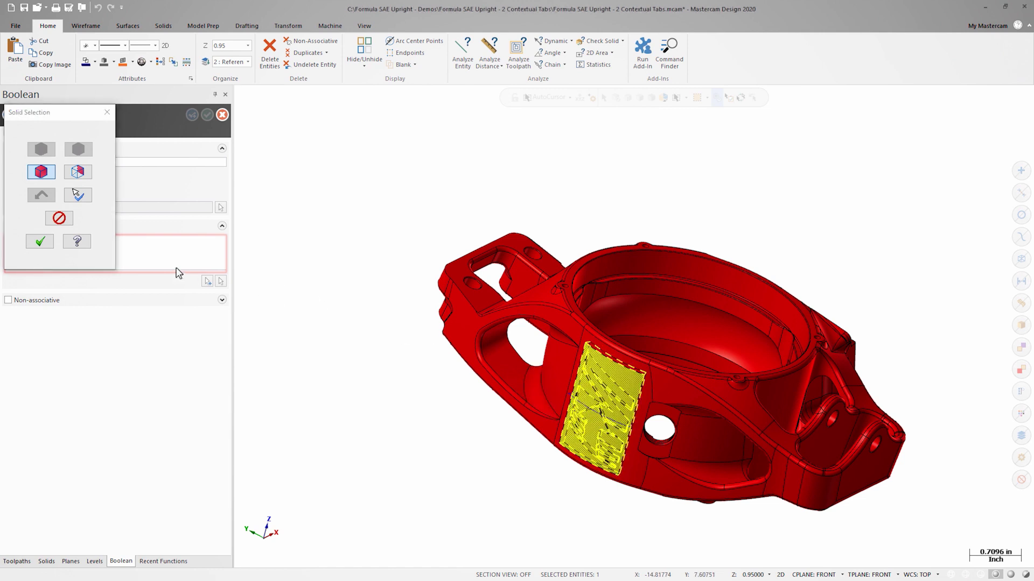
left_click(45, 242)
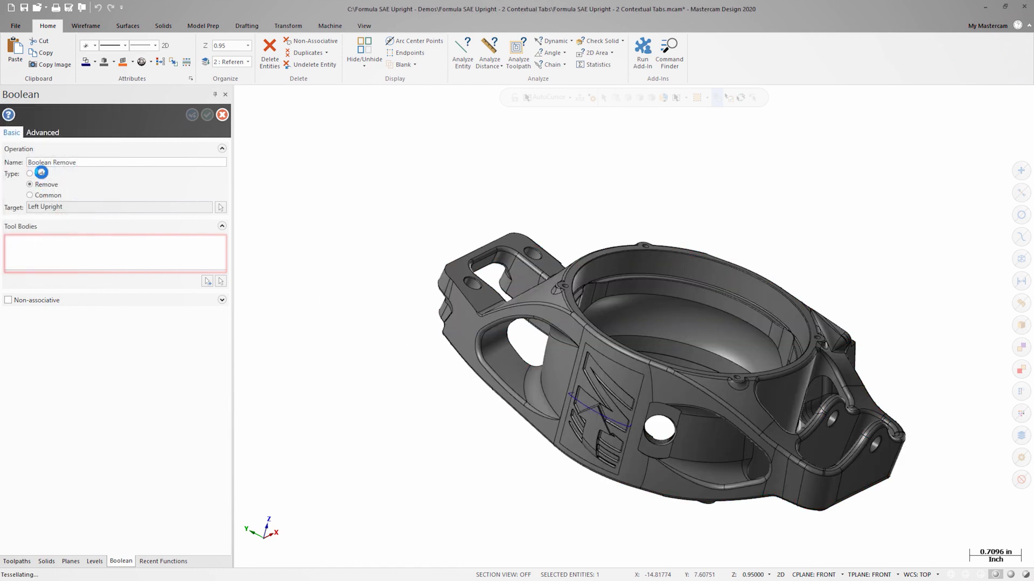
left_click(30, 174)
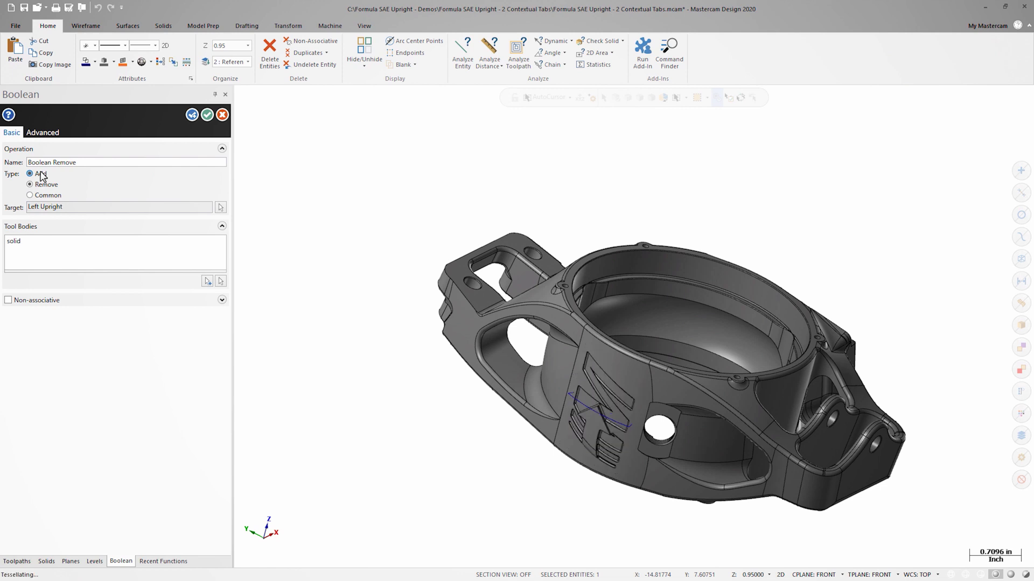
left_click(207, 116)
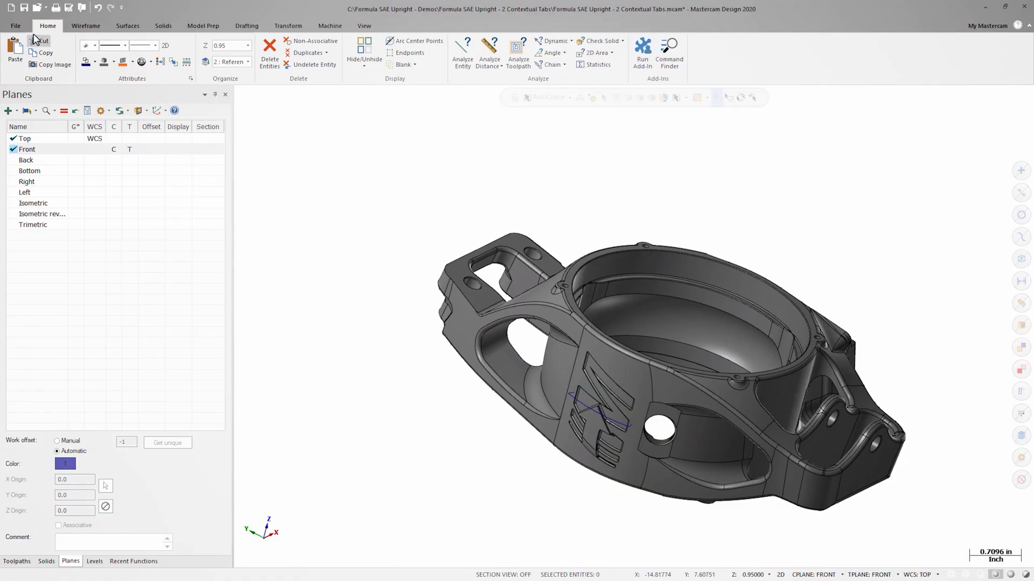
- Bring up the part file's backstage Info page with its properties
left_click(16, 25)
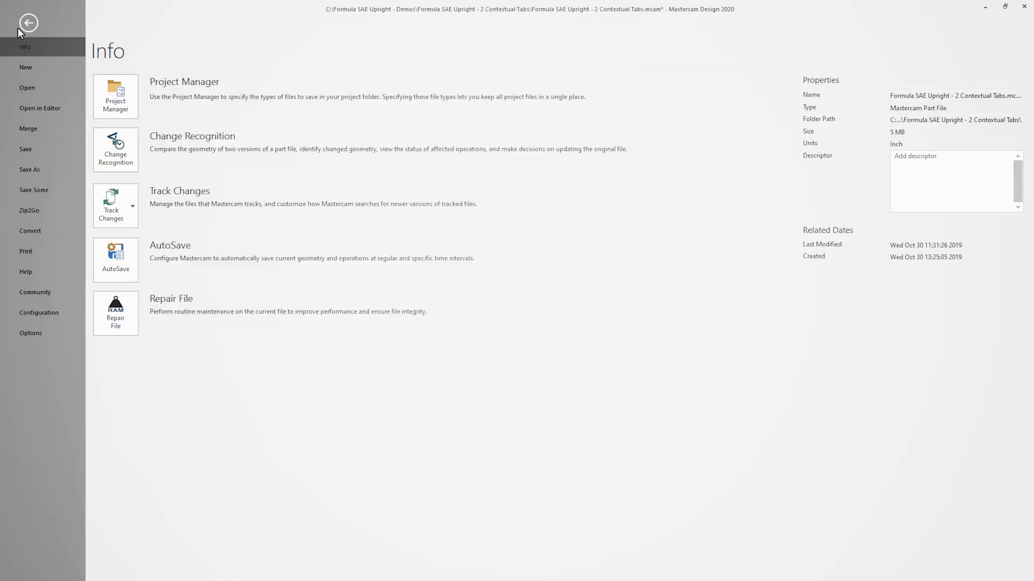
- In Options > Customize Ribbon, show the Tool Tabs and expand the Solids Selection tab
left_click(43, 332)
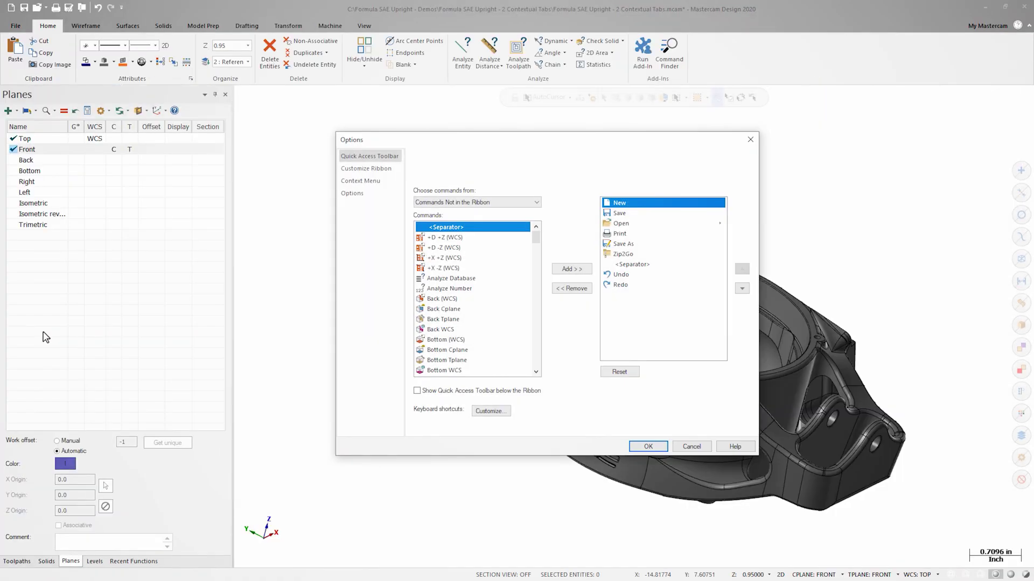
left_click(367, 168)
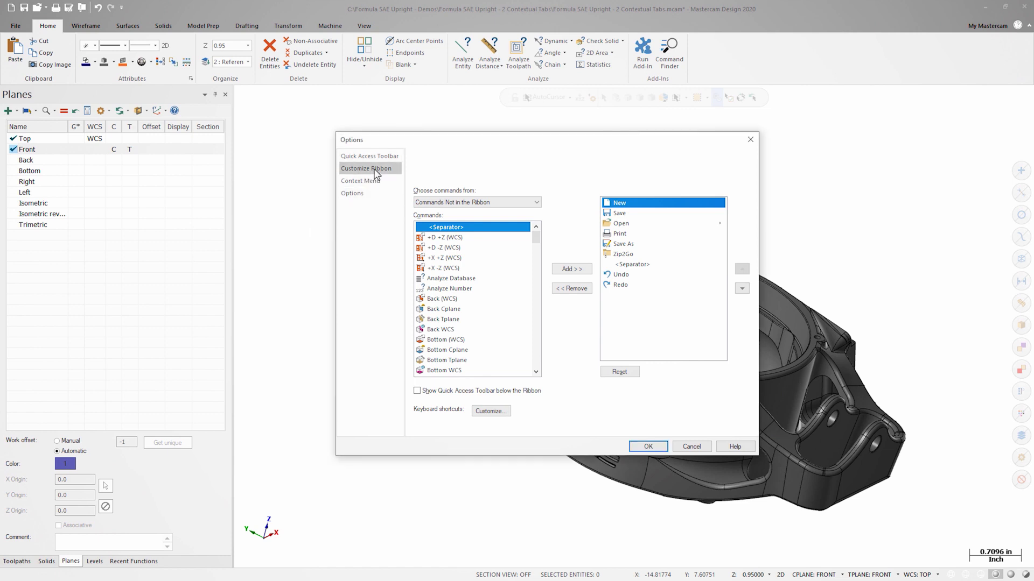
left_click(597, 204)
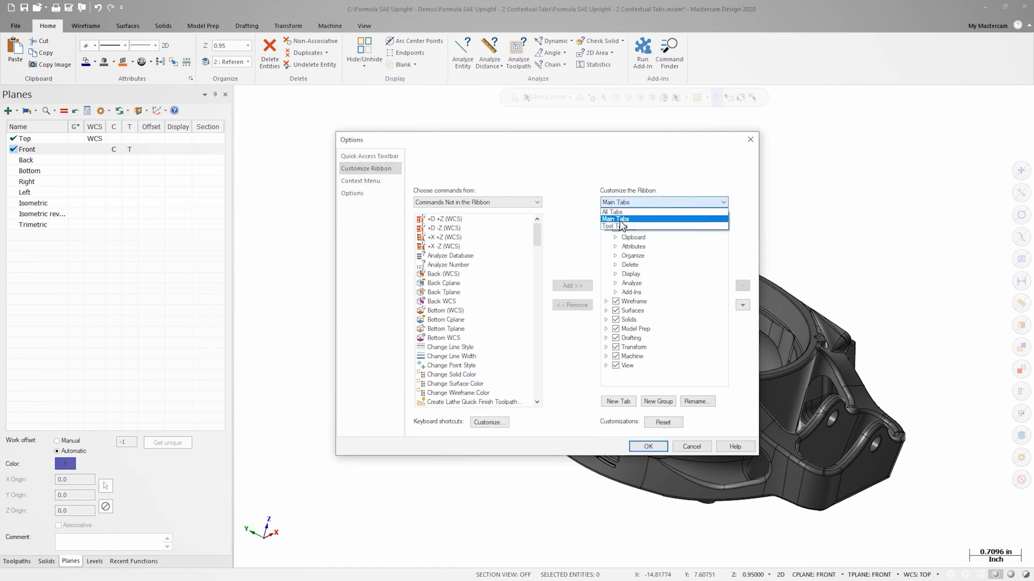
left_click(623, 223)
left_click_drag(717, 249, 742, 306)
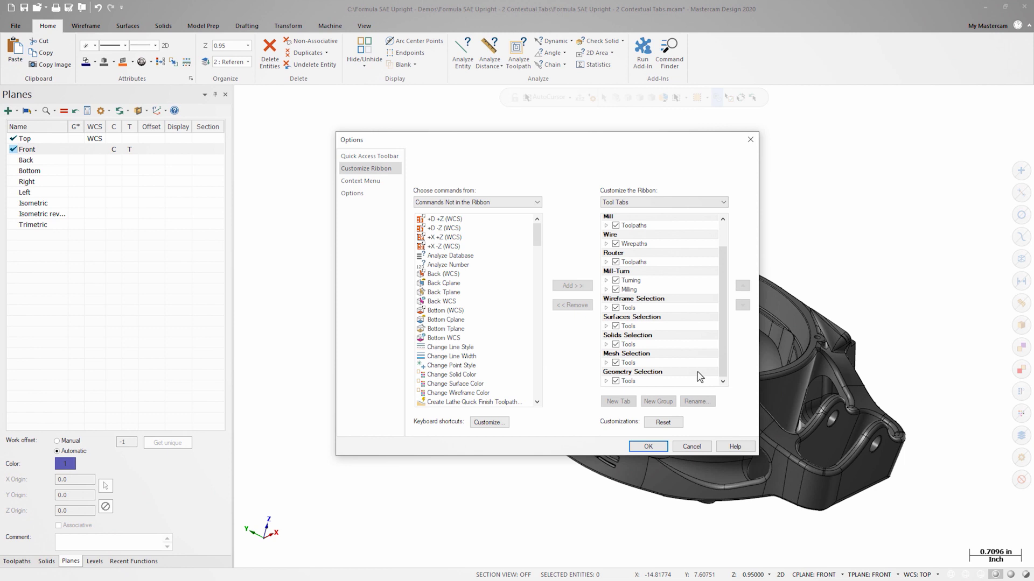
left_click(617, 309)
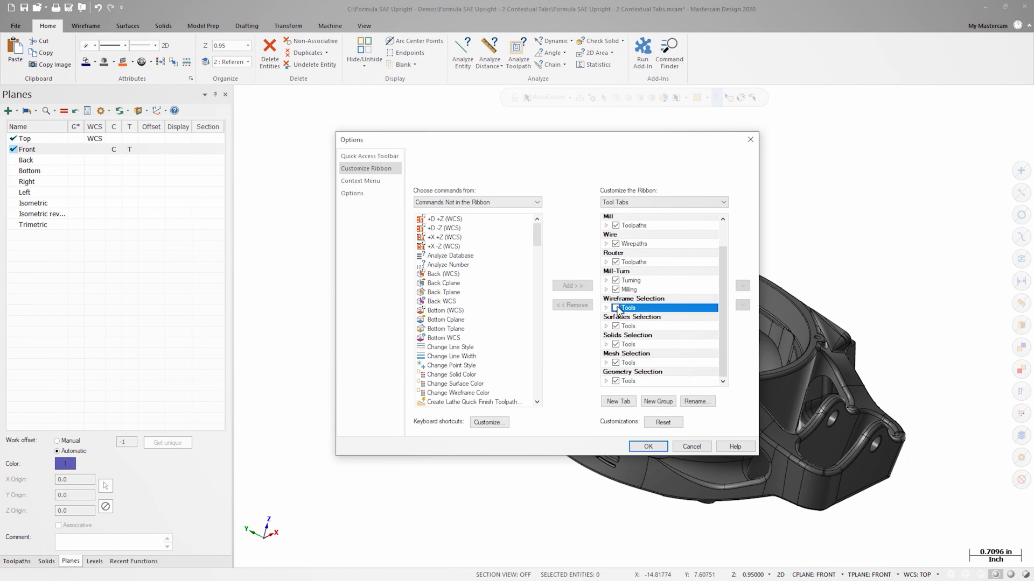
left_click(606, 346)
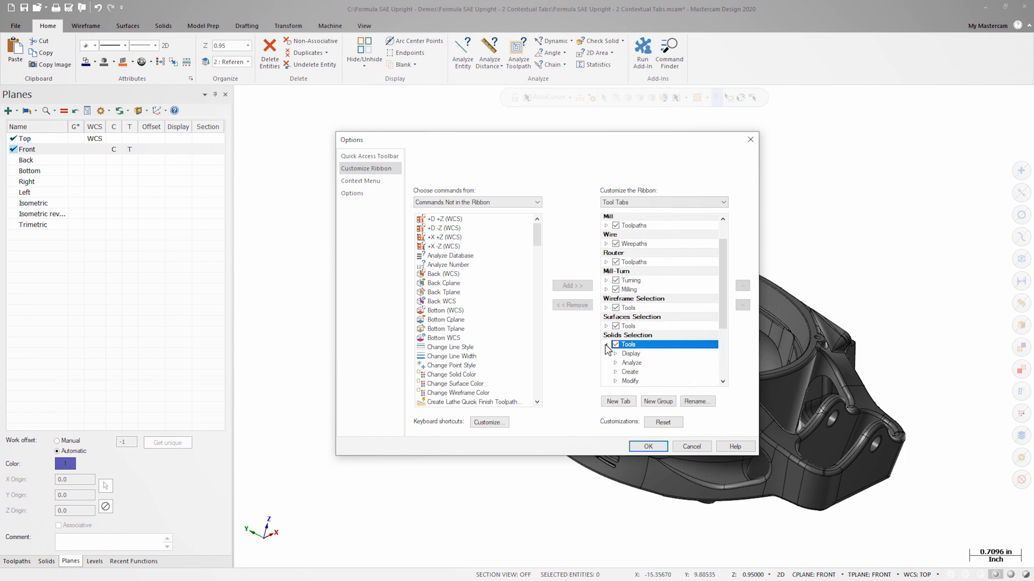
- Add a new group to Solids Selection and rename it 'Toolpaths'
left_click(656, 402)
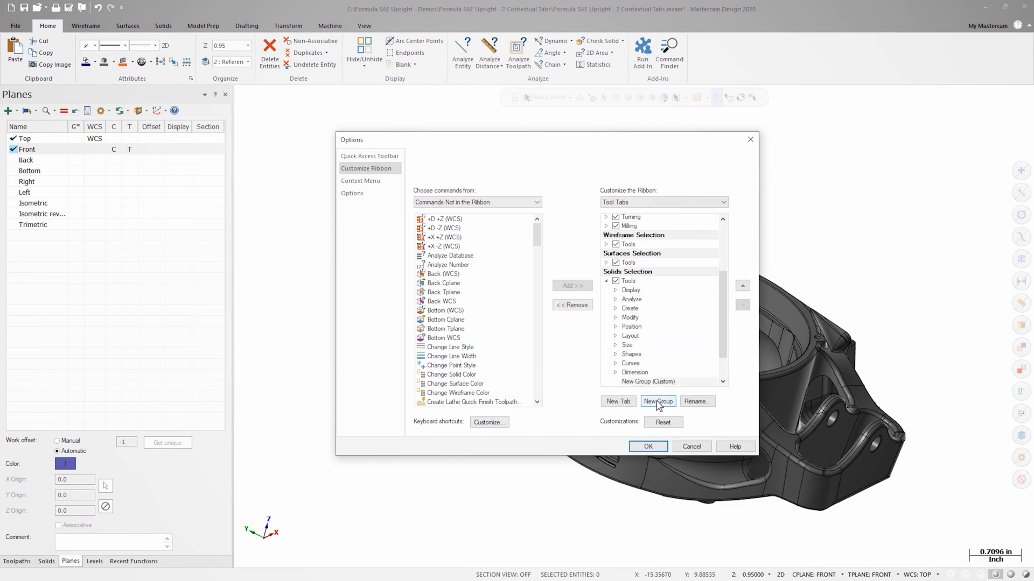
left_click(699, 403)
type("Toolpat")
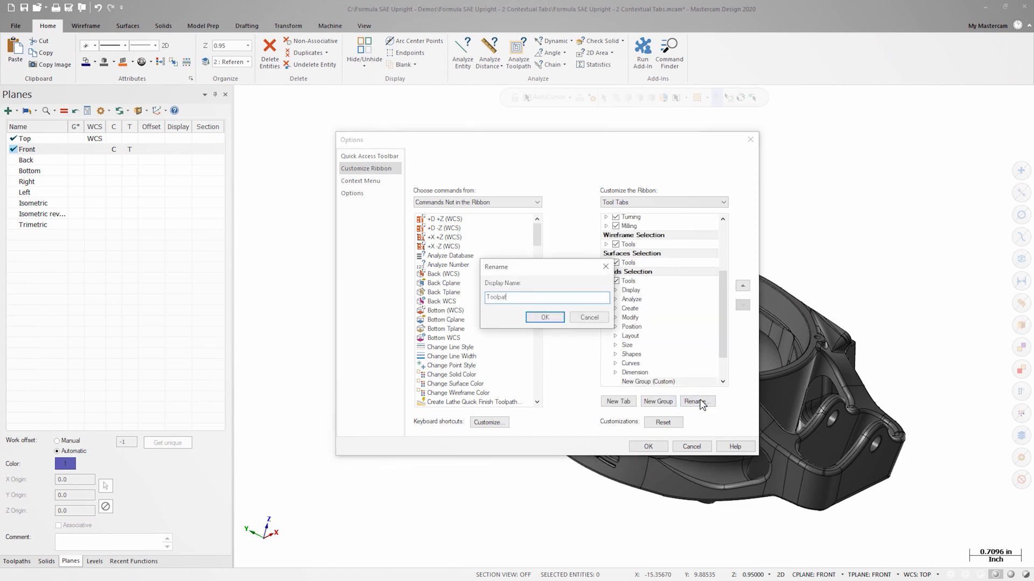
type("hs")
key("Return")
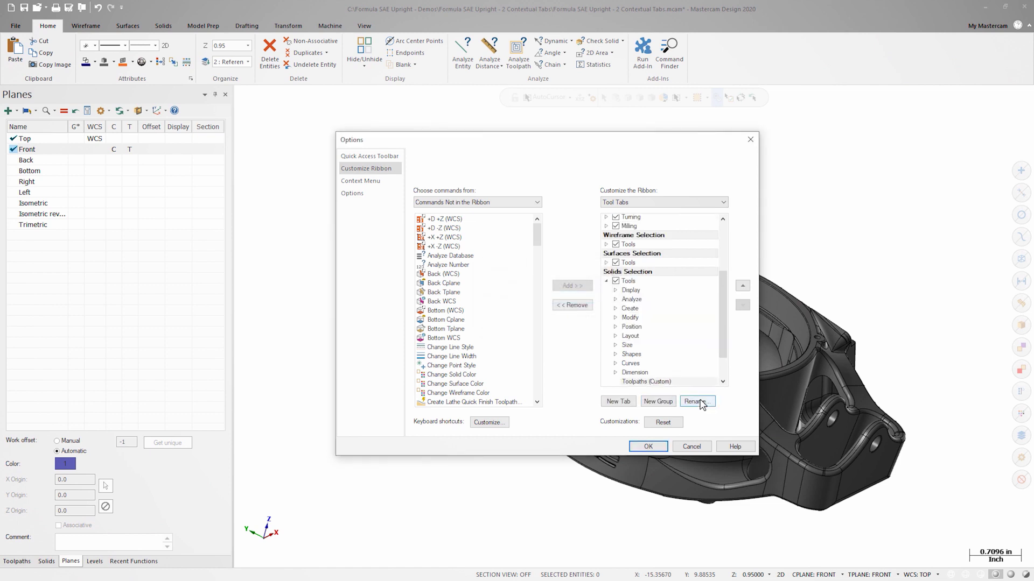
- Add the OptiRough command from Mill toolpaths to the Toolpaths group and accept the customization
left_click(513, 203)
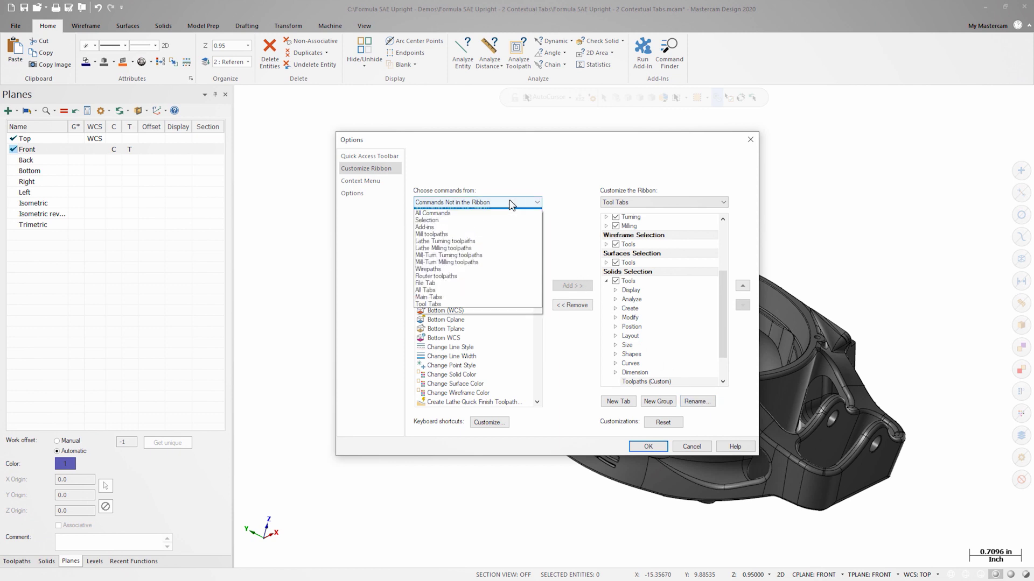
left_click(468, 241)
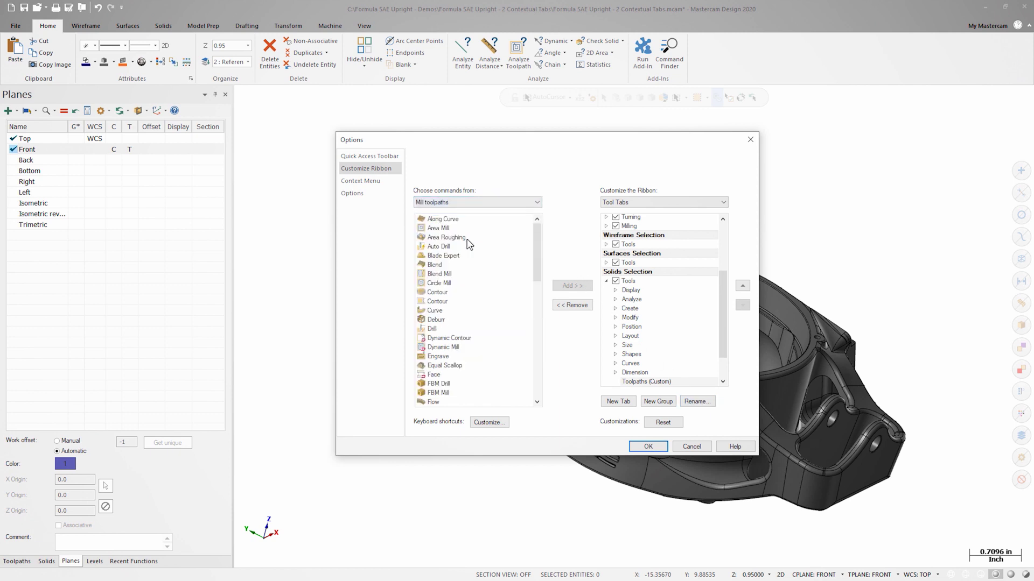
left_click_drag(537, 257, 538, 317)
left_click(454, 319)
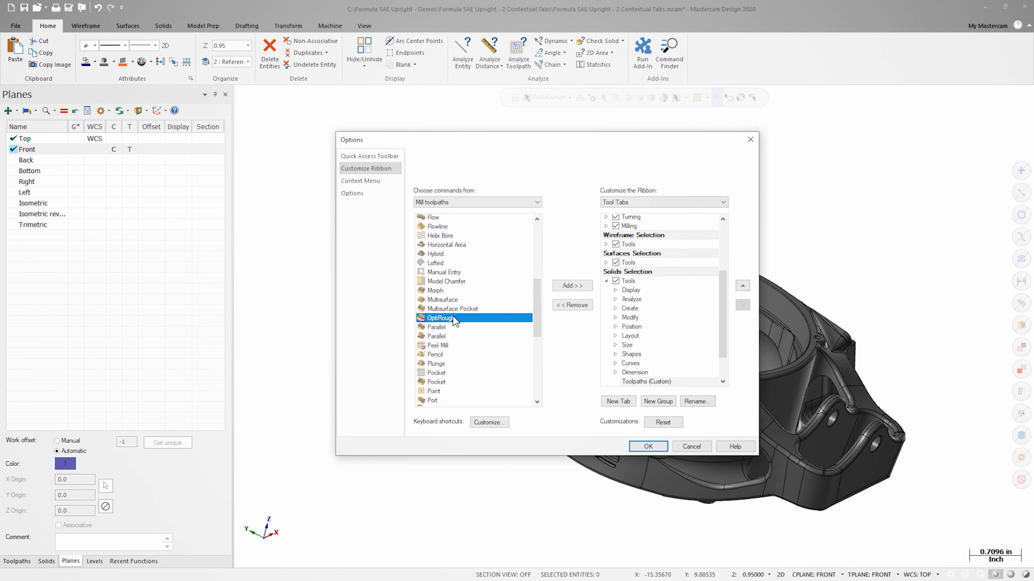
left_click(565, 287)
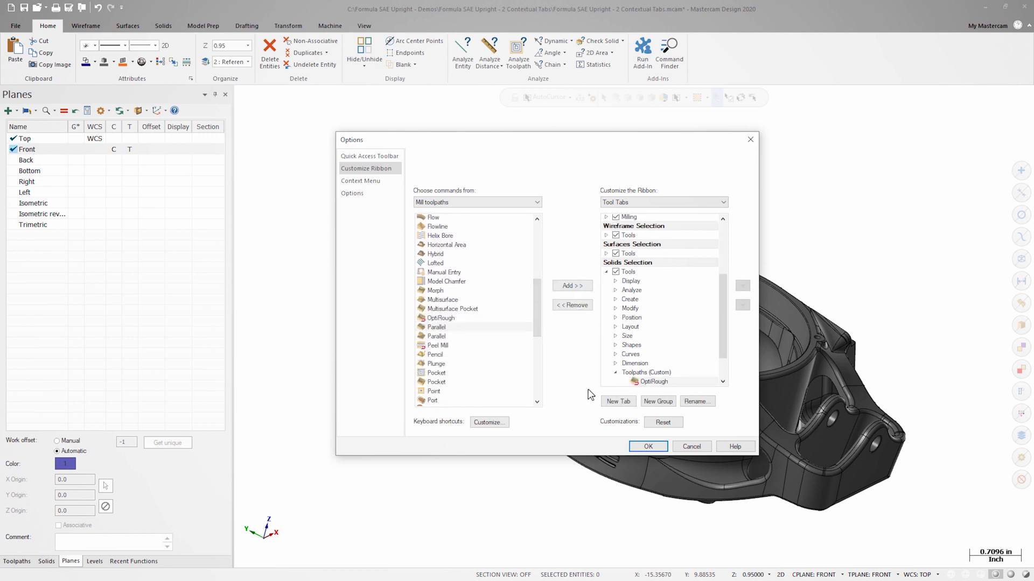
left_click(648, 447)
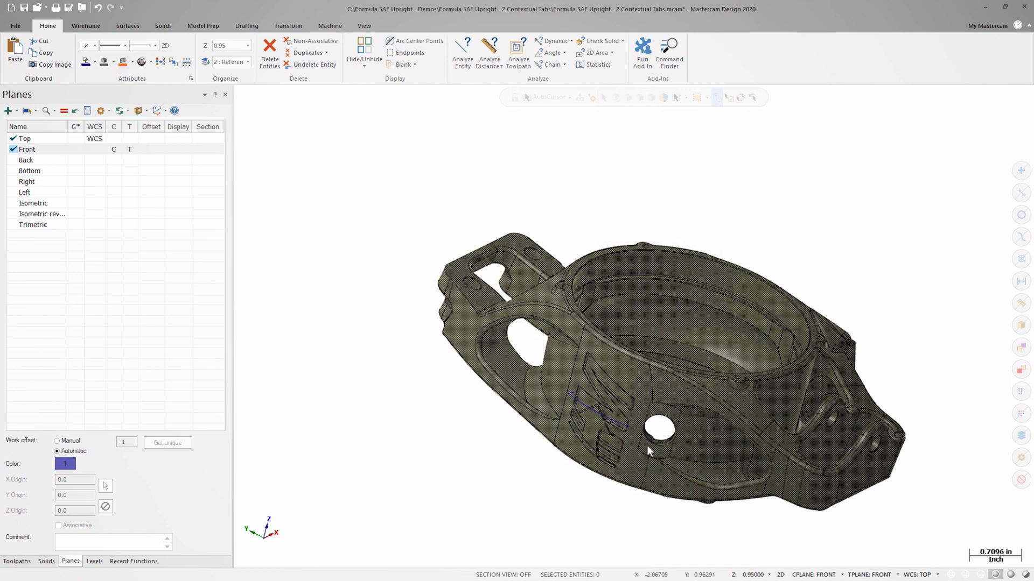
- Select the upright to reveal the Tools tab with the new OptiRough button
left_click(585, 349)
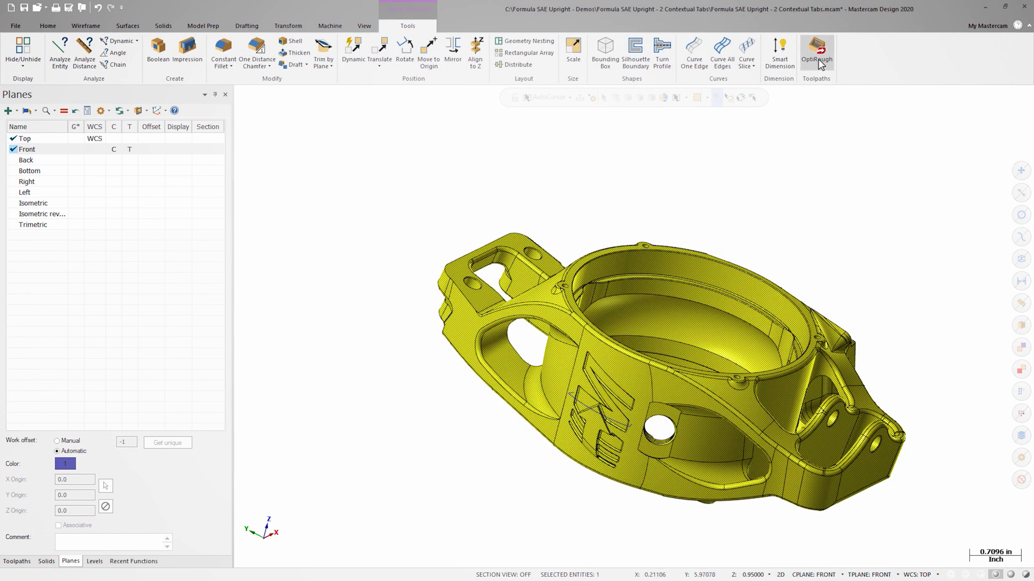